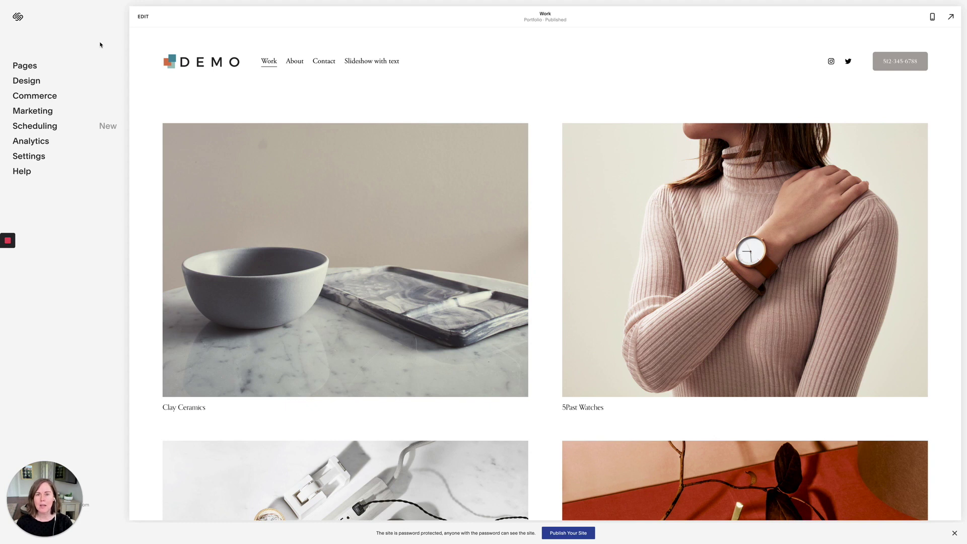
# - Look over the Code Injection areas in Advanced settings, then return to the main site menu
pyautogui.click(26, 160)
pyautogui.click(27, 257)
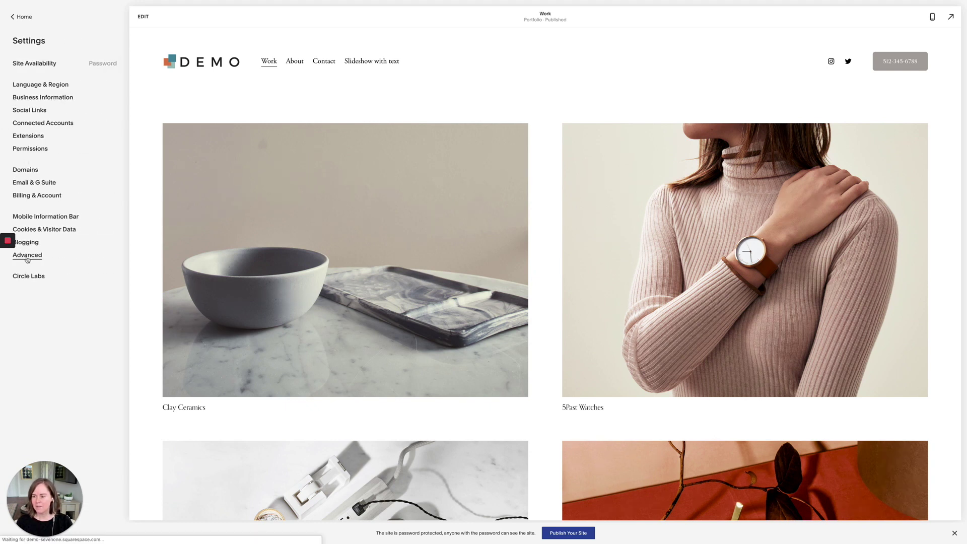
pyautogui.click(41, 88)
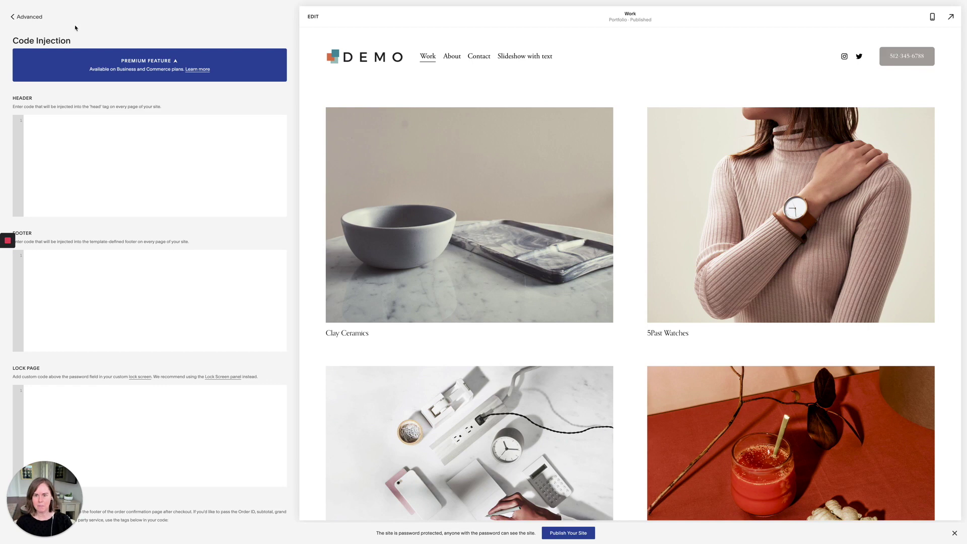
pyautogui.click(25, 18)
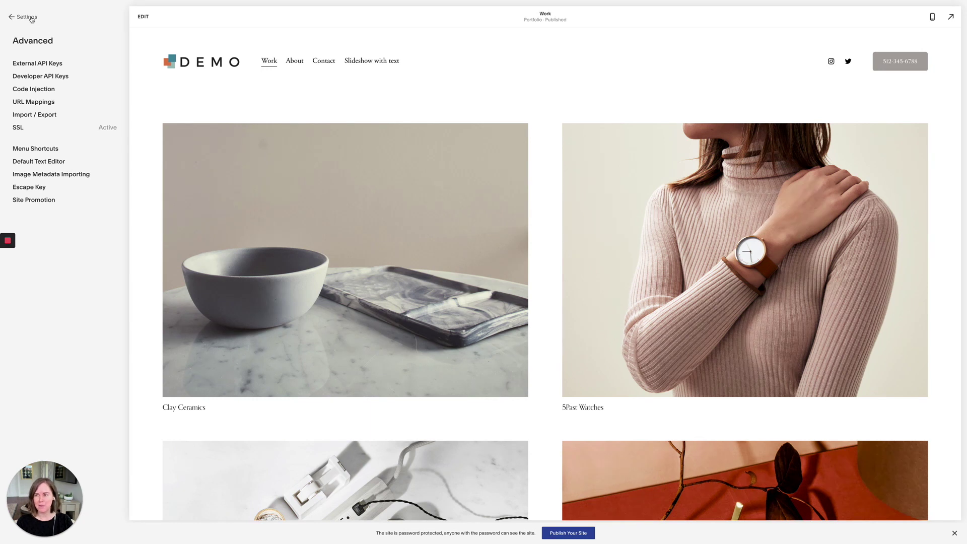
pyautogui.click(31, 18)
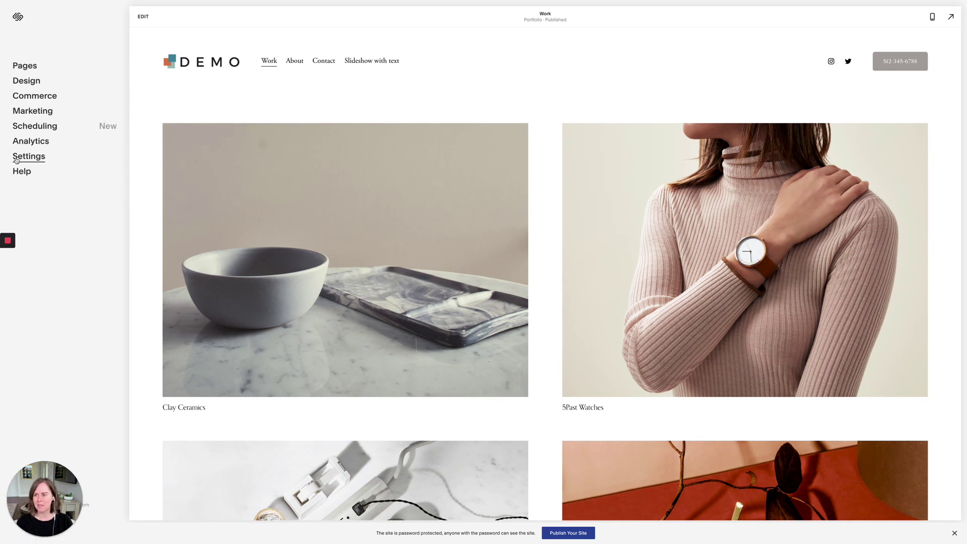
# - Bring up the Design > Custom CSS editor and place the cursor in it
pyautogui.click(30, 82)
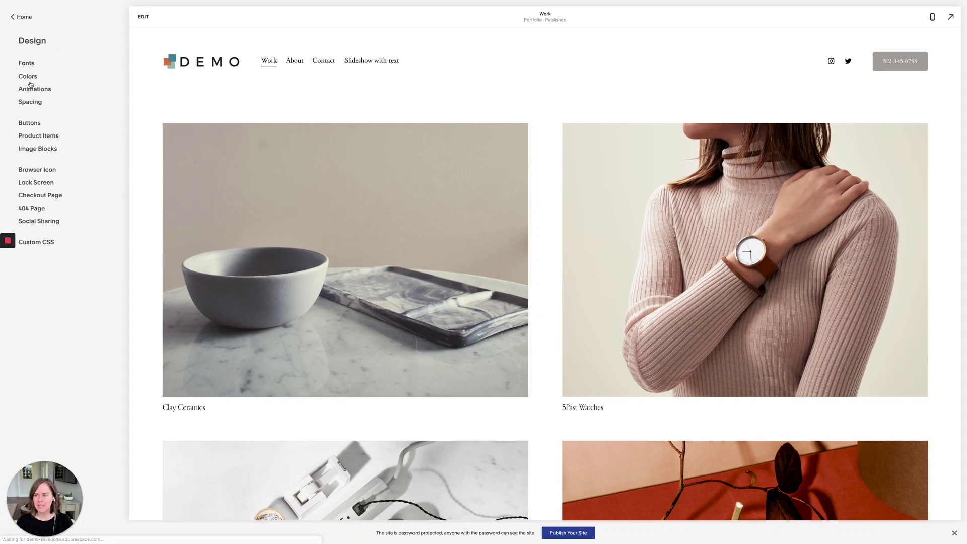
pyautogui.click(40, 242)
pyautogui.click(62, 245)
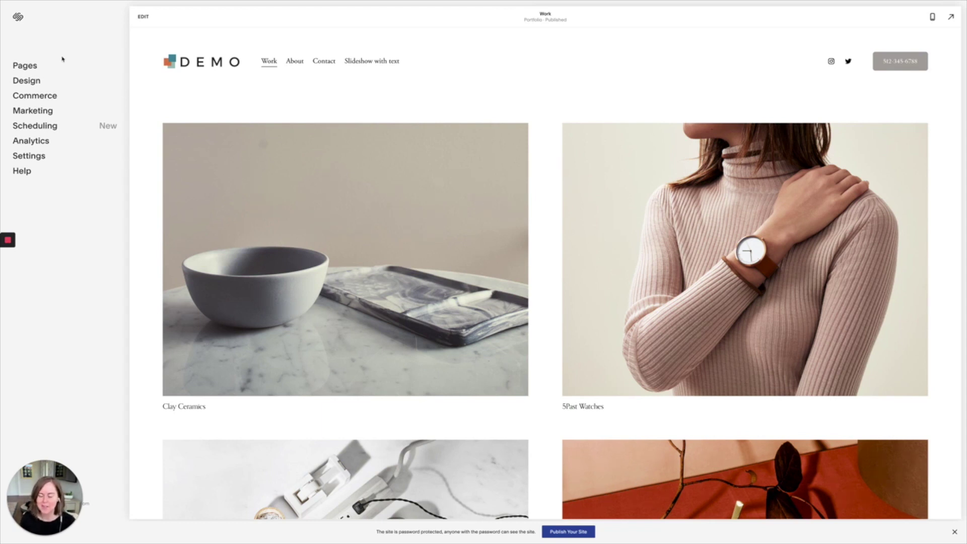
# - Add a new unlinked blog page using the Blog 2 layout
pyautogui.click(42, 68)
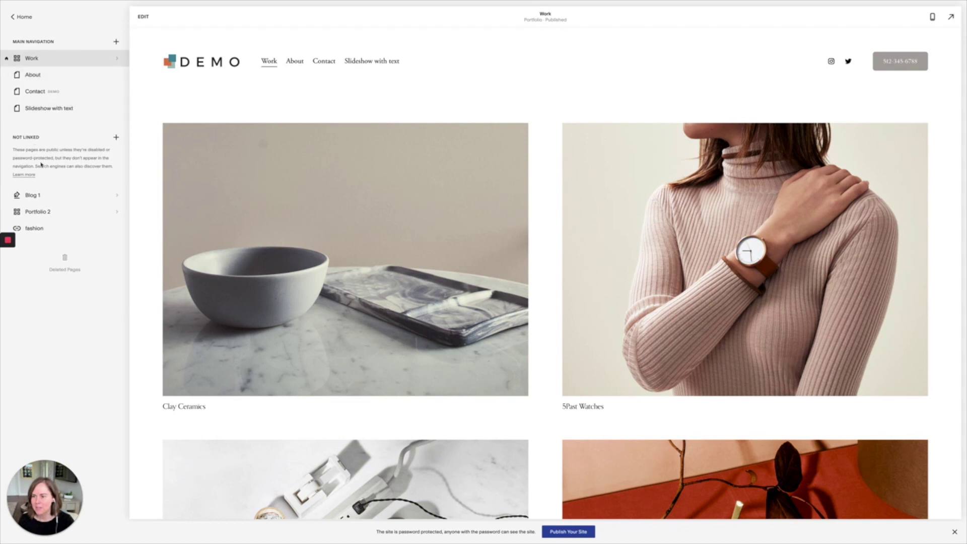
pyautogui.click(116, 137)
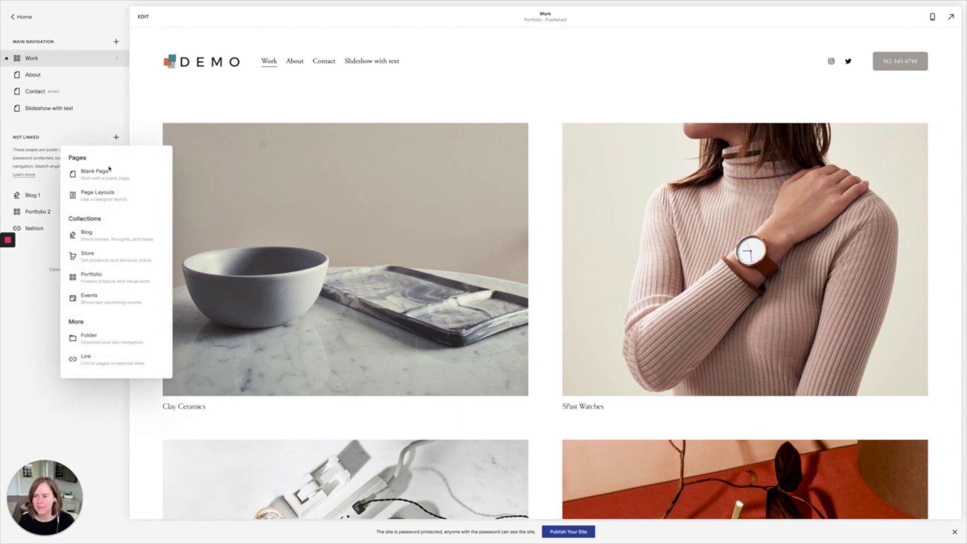
pyautogui.click(86, 234)
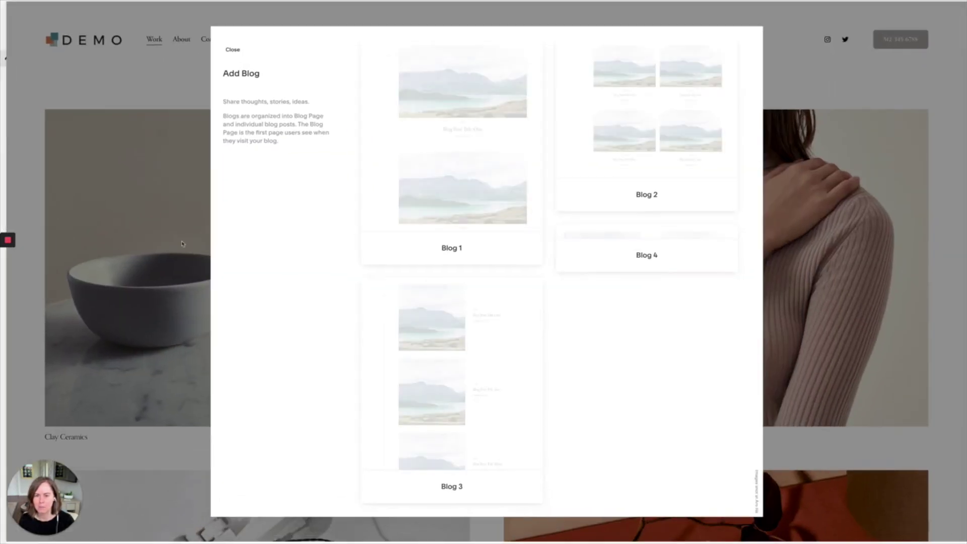
pyautogui.click(572, 173)
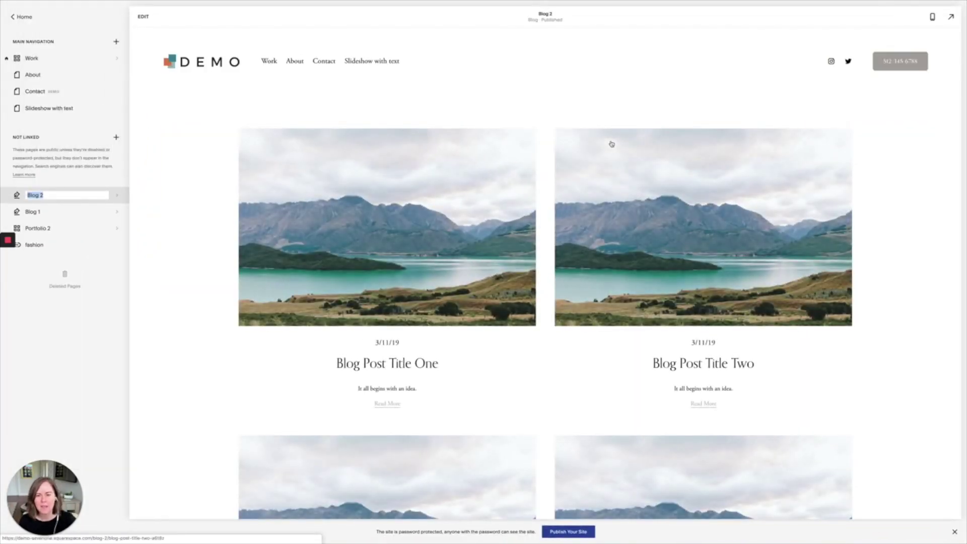
# - Delete Blog Post Title Four from Blog 2 and preview Blog Post Title One
pyautogui.click(78, 194)
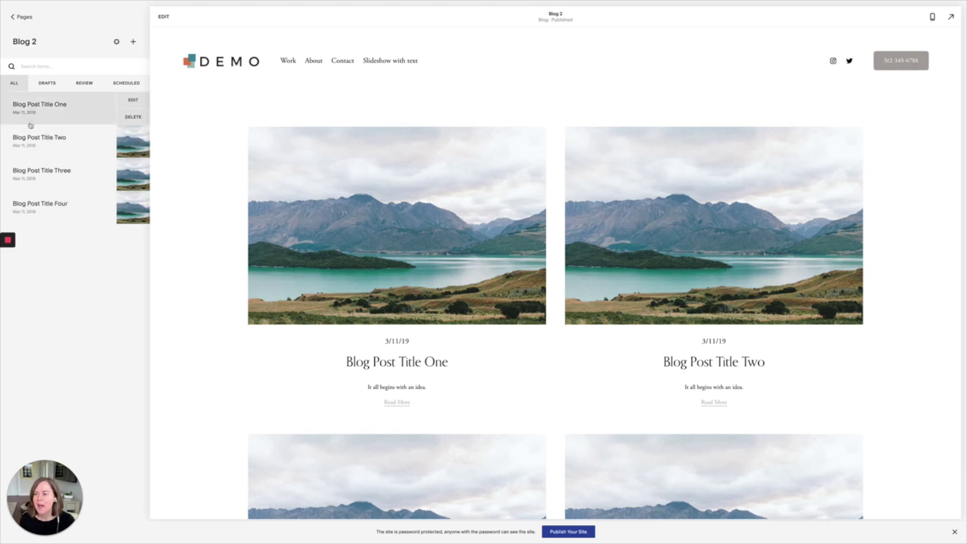
pyautogui.click(136, 216)
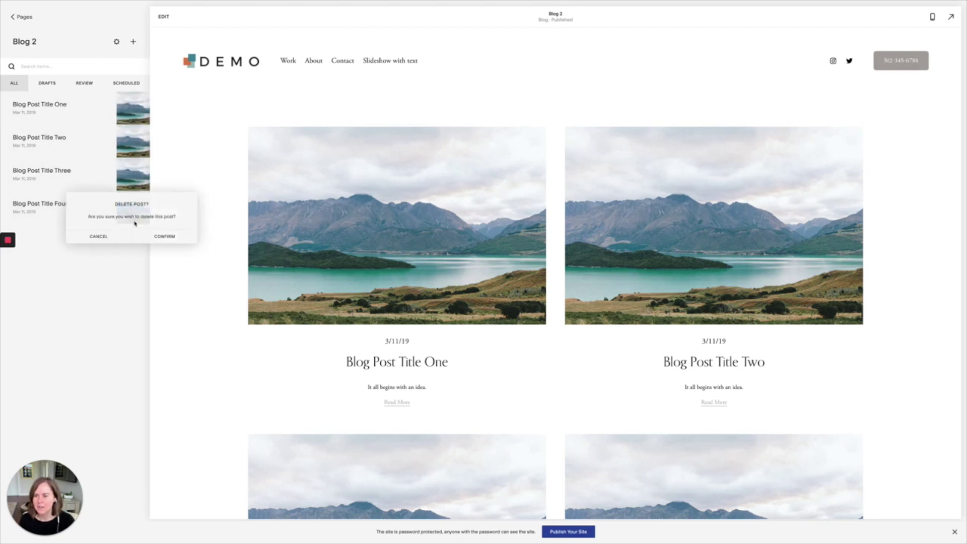
pyautogui.click(160, 242)
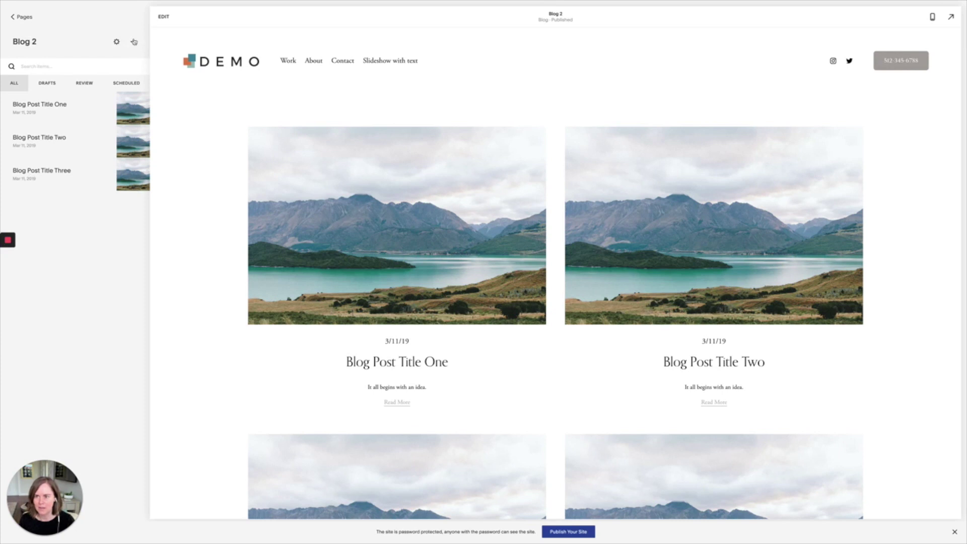
pyautogui.moveTo(61, 109)
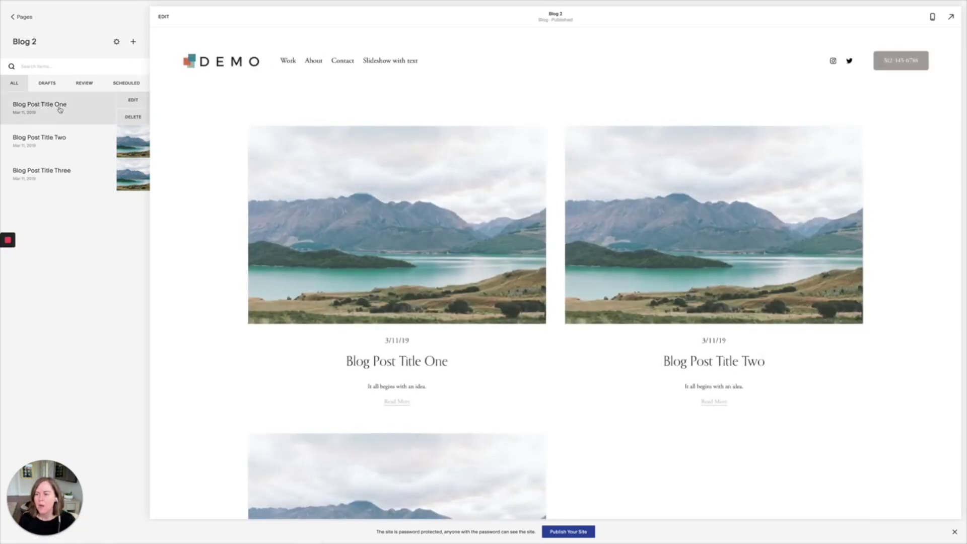
pyautogui.click(61, 108)
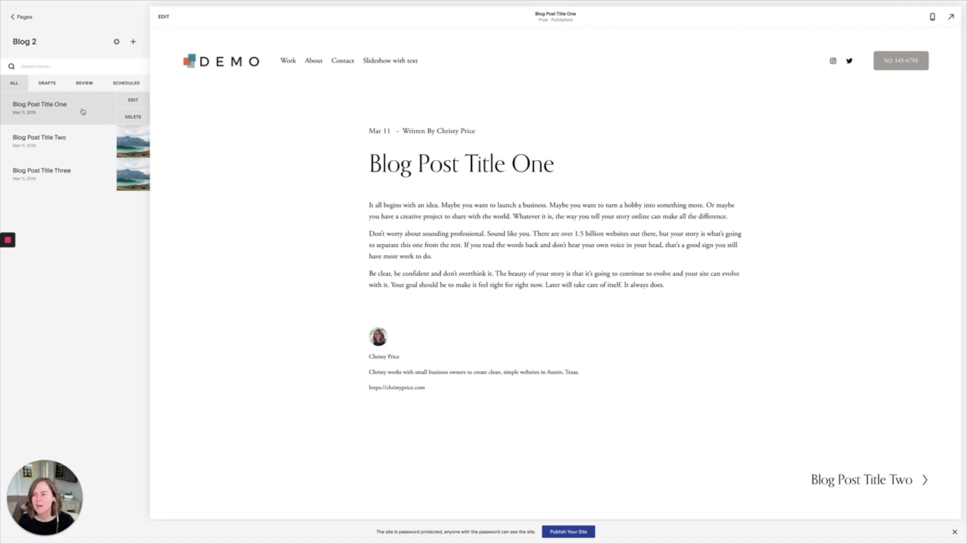
# - Retitle the Blog Post Title One post to 'Yummy Food'
pyautogui.click(164, 16)
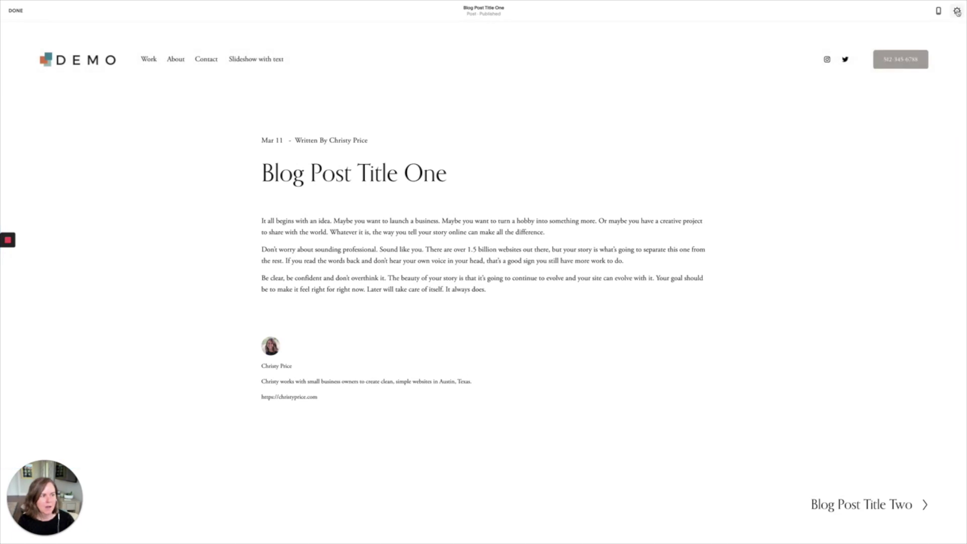
pyautogui.click(957, 11)
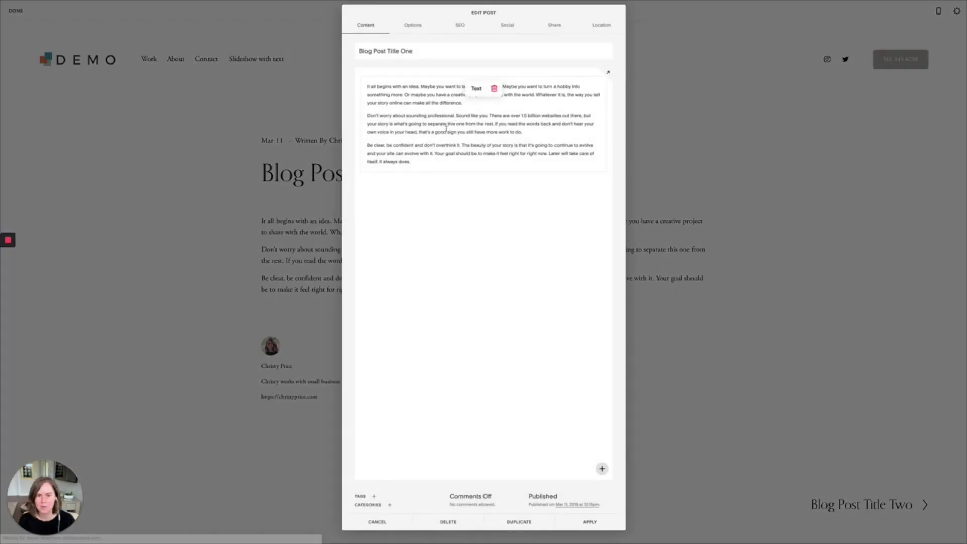
pyautogui.tripleClick(424, 52)
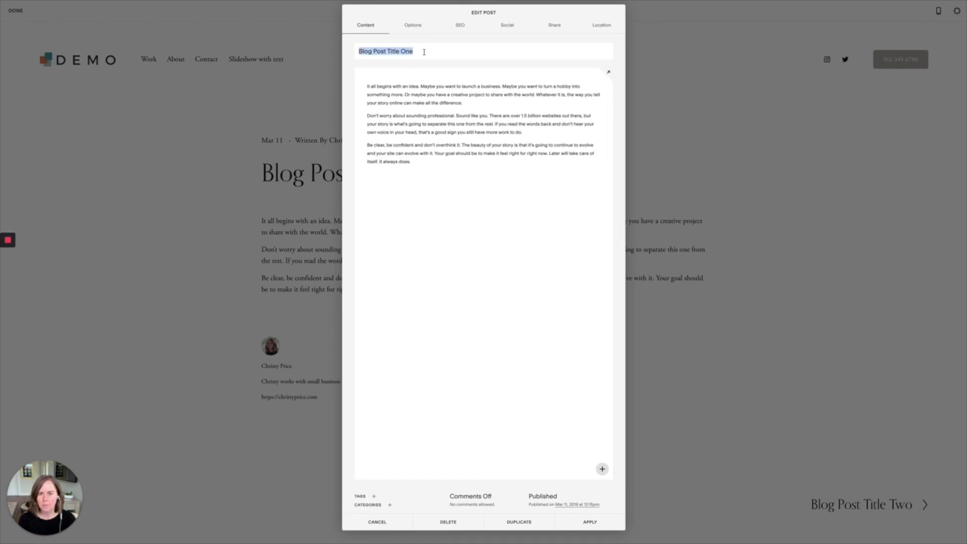
pyautogui.write('Y')
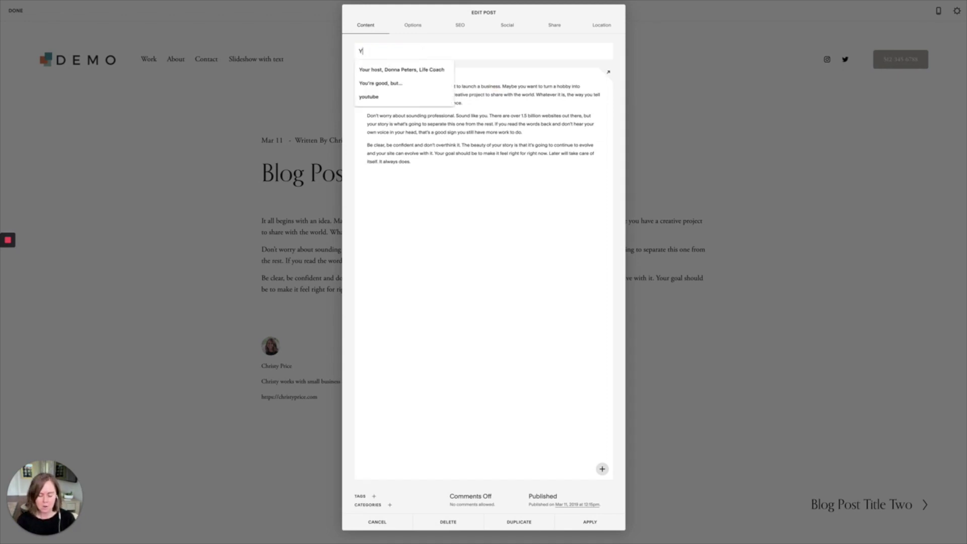
pyautogui.write('ummy Food')
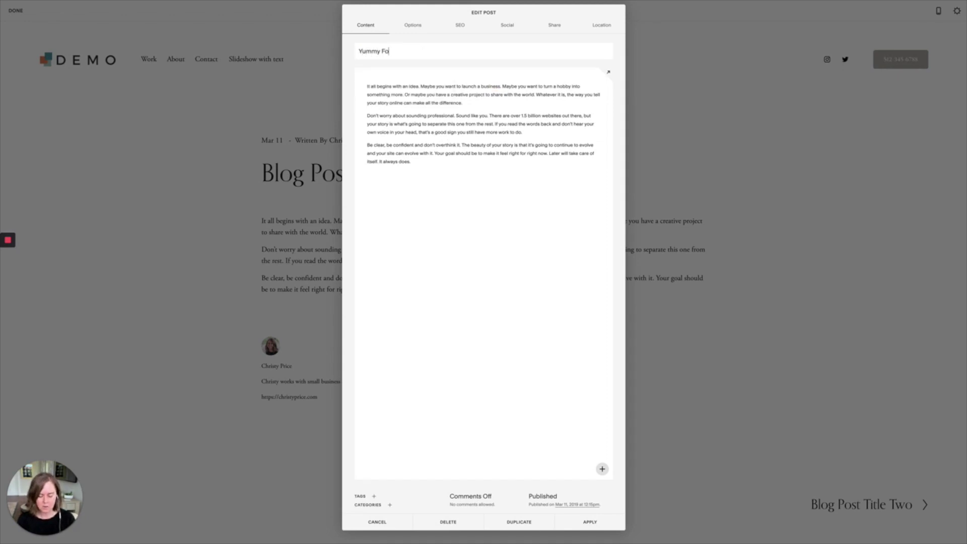
# - Remove the post's sample body text block
pyautogui.click(455, 91)
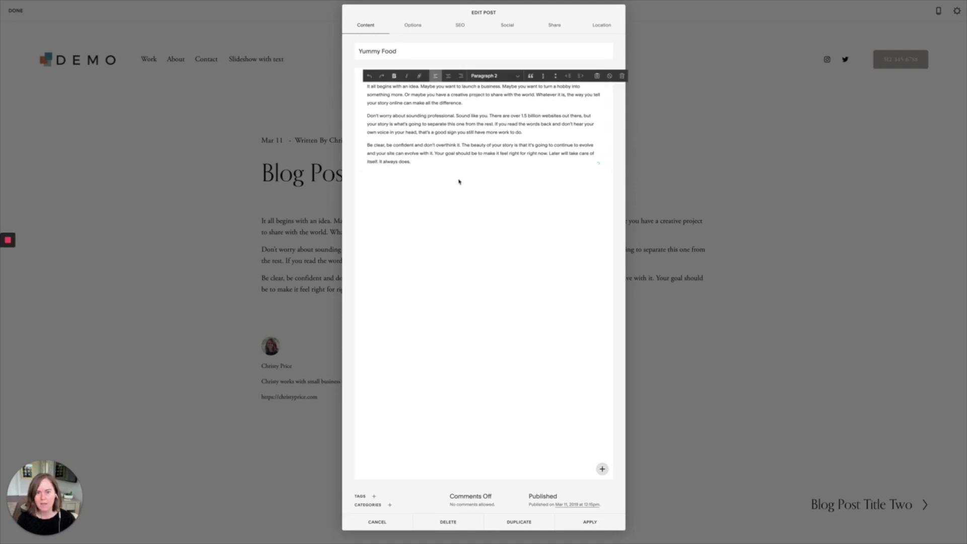
pyautogui.click(458, 182)
pyautogui.click(494, 88)
pyautogui.click(535, 113)
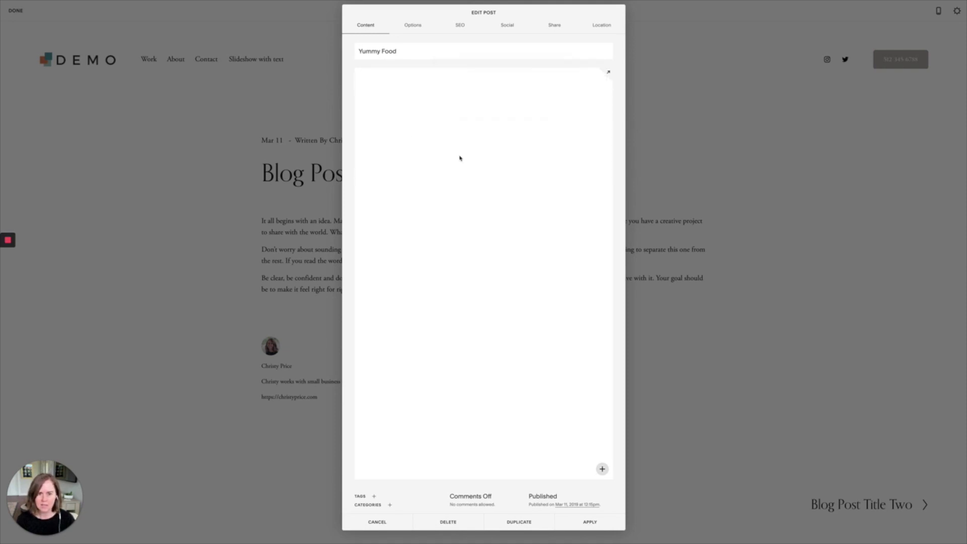
# - Replace the post excerpt with 'mmmmmm good' and add a 'button text' line
pyautogui.click(413, 25)
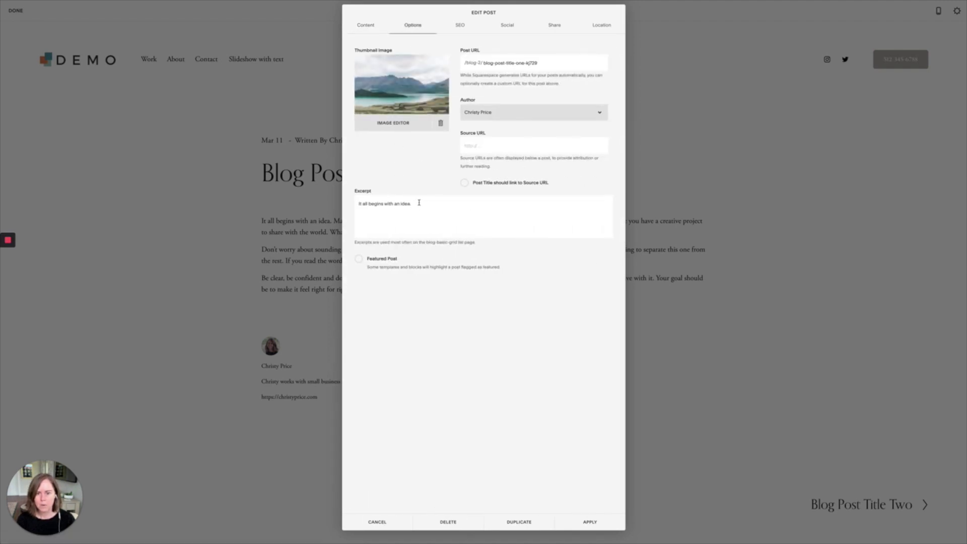
pyautogui.tripleClick(371, 206)
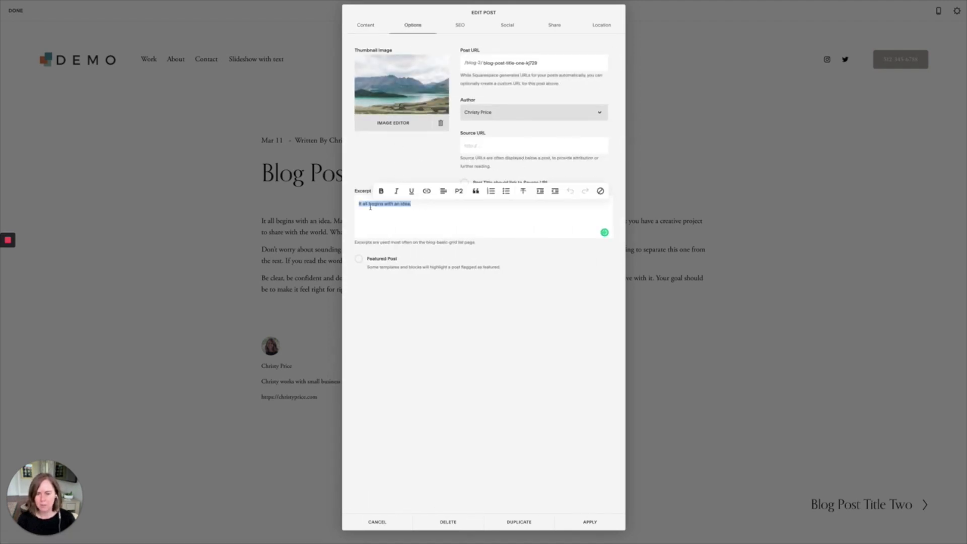
pyautogui.write('mmmmmm good')
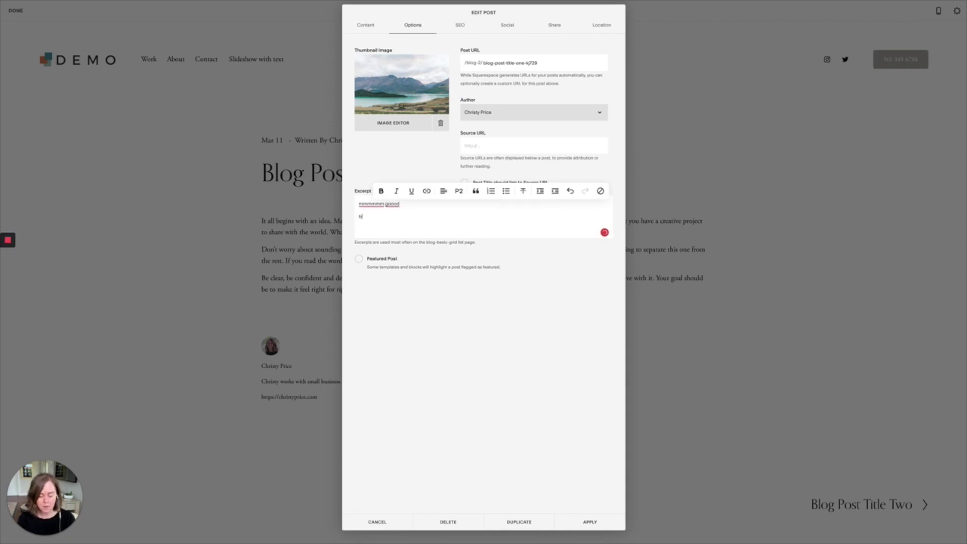
pyautogui.write('button text')
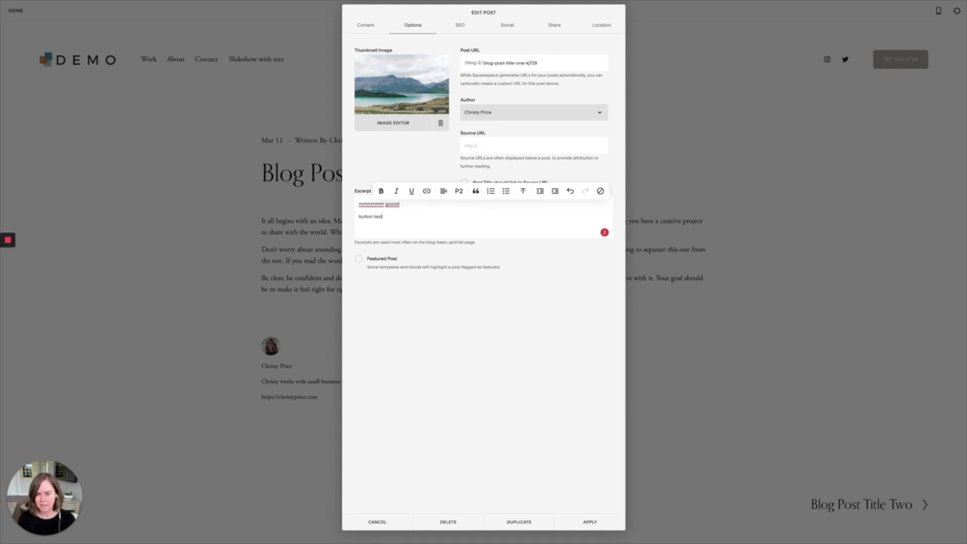
# - Link the 'button text' line to the site's About page
pyautogui.tripleClick(377, 216)
pyautogui.click(427, 191)
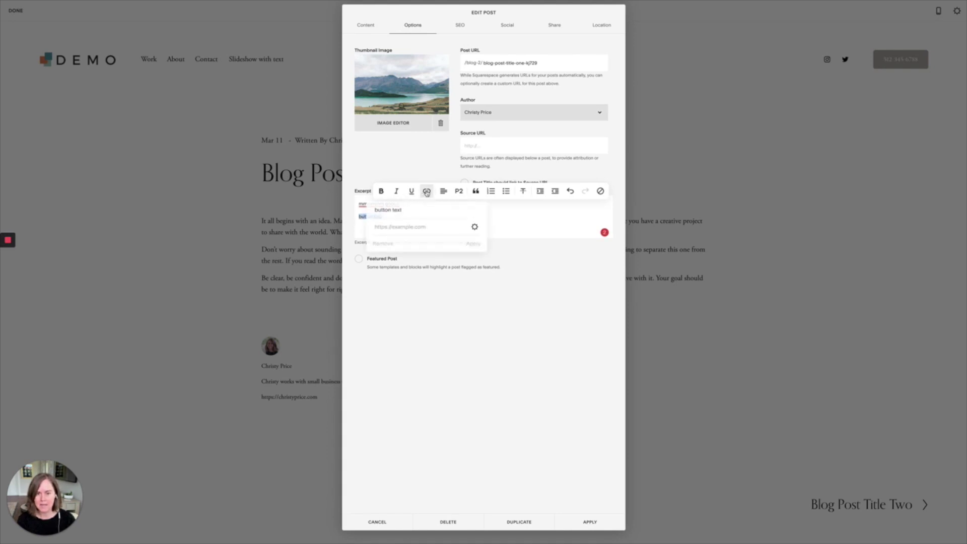
pyautogui.write('h')
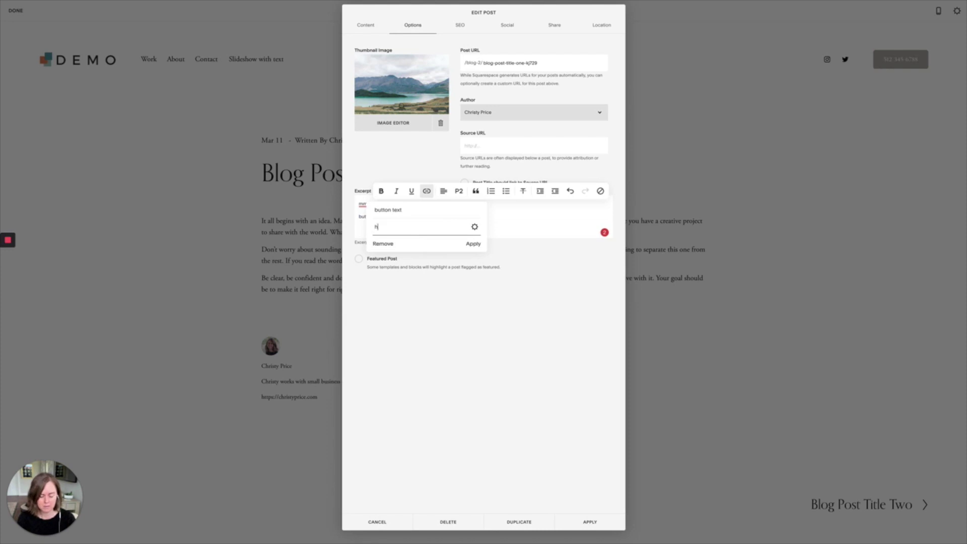
pyautogui.write('ttps:/')
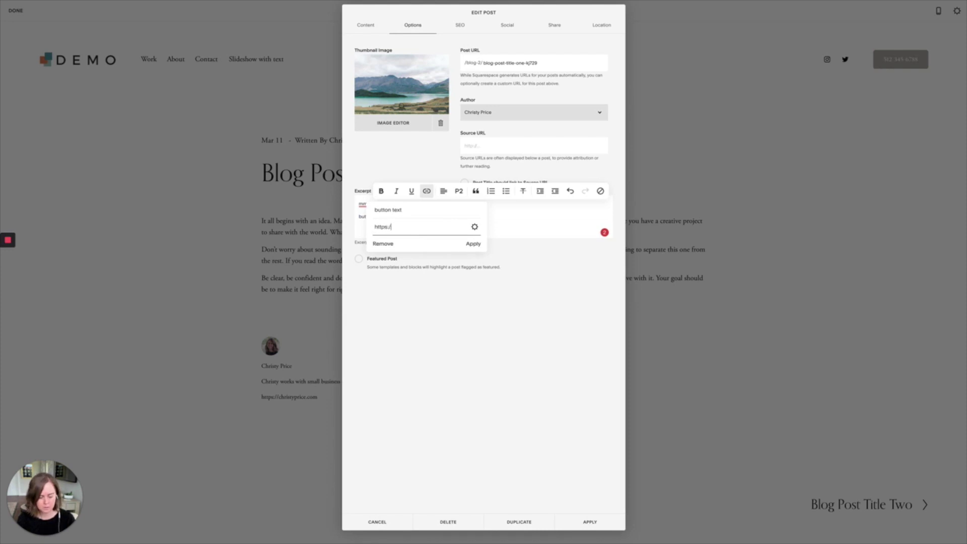
pyautogui.write('/google.com')
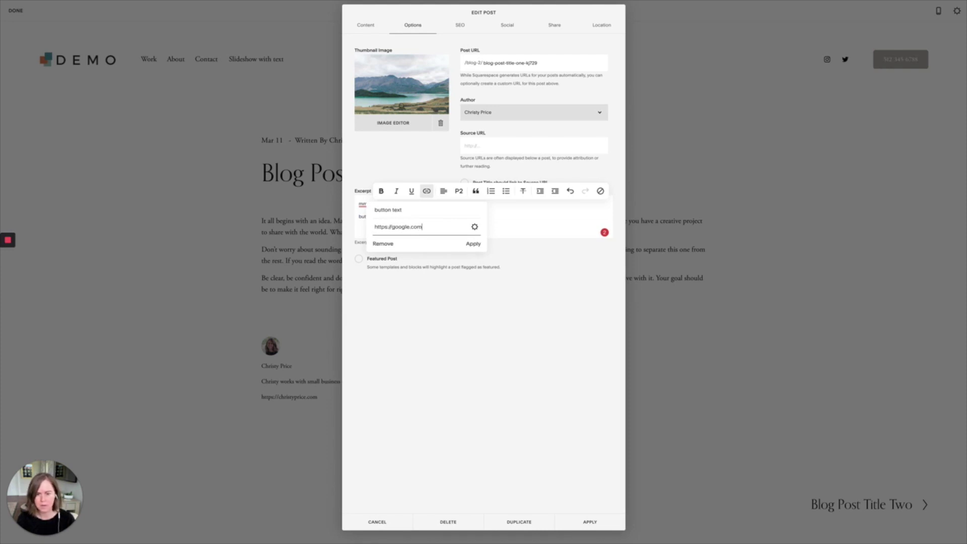
pyautogui.click(471, 230)
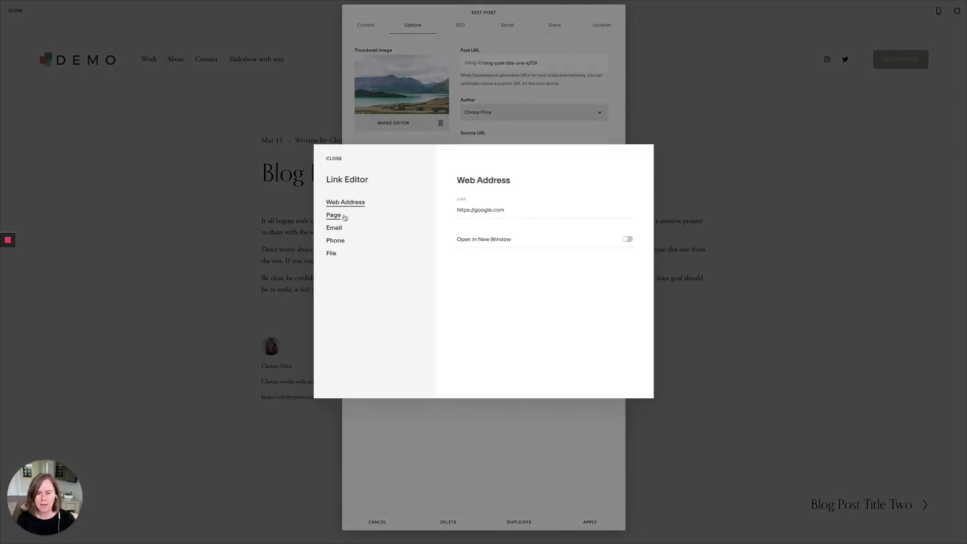
pyautogui.click(351, 219)
pyautogui.click(469, 211)
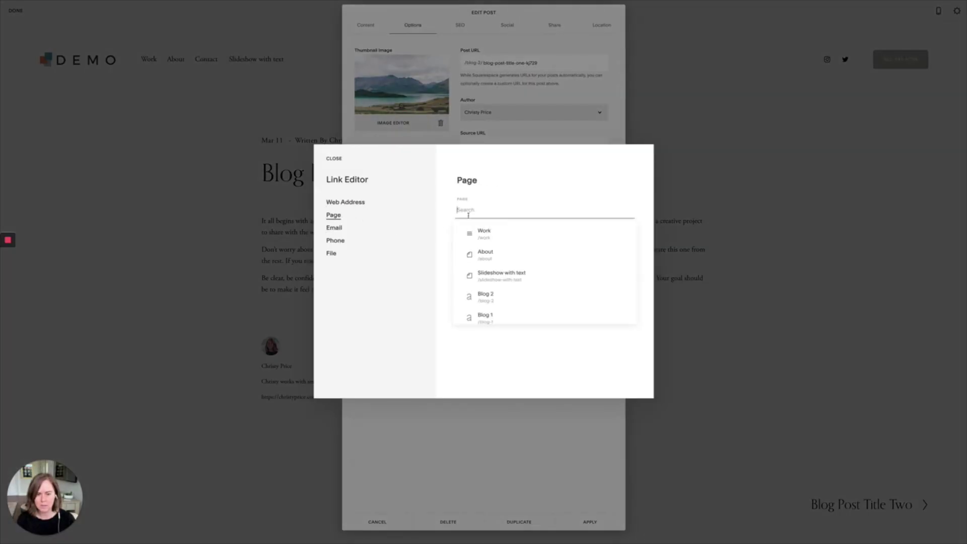
pyautogui.click(476, 253)
pyautogui.click(331, 159)
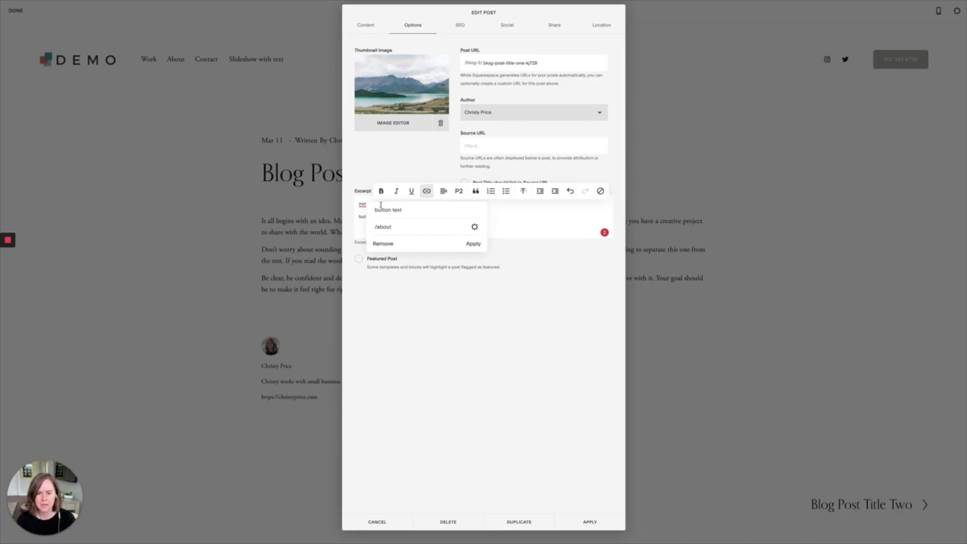
pyautogui.click(473, 244)
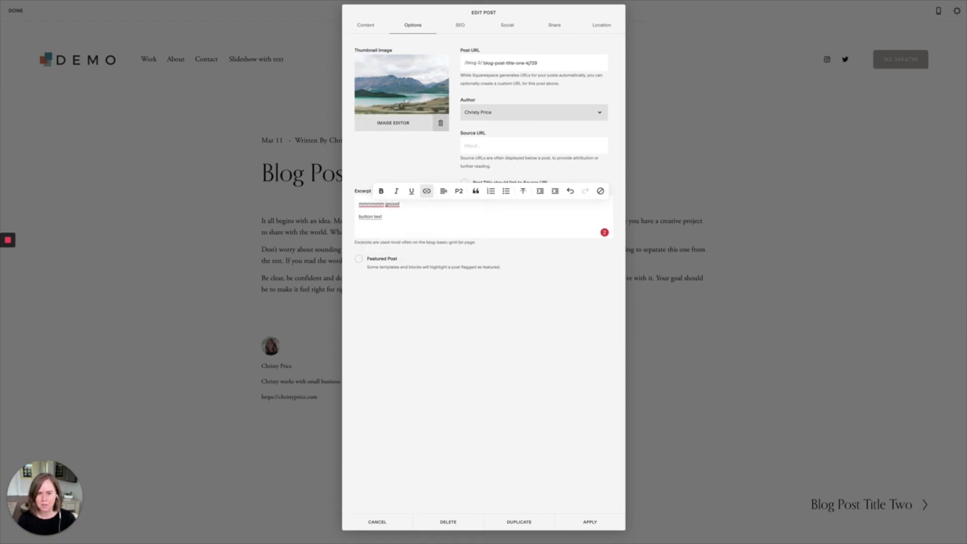
# - Swap the post's mountain-lake thumbnail for the uploaded cheese-platter.jpg image
pyautogui.click(441, 123)
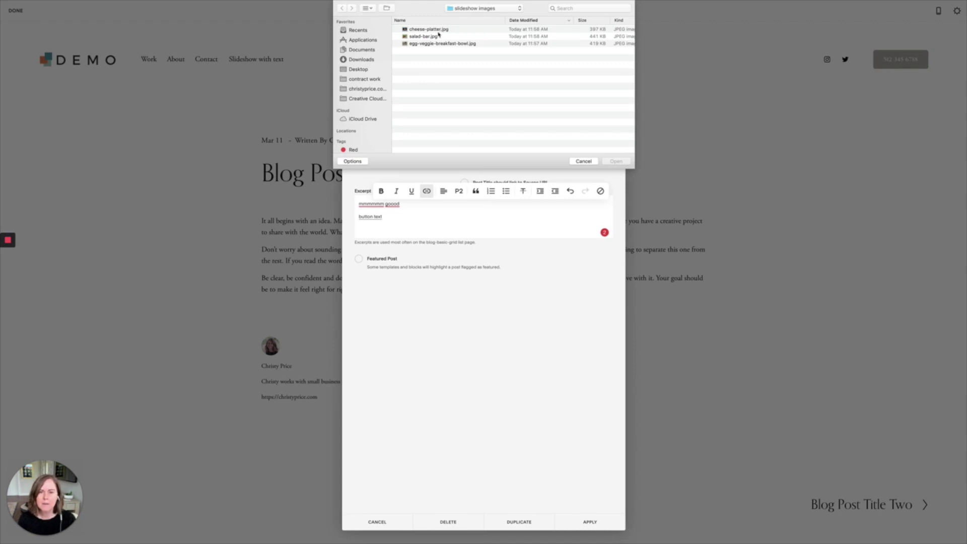
pyautogui.click(441, 30)
pyautogui.click(616, 162)
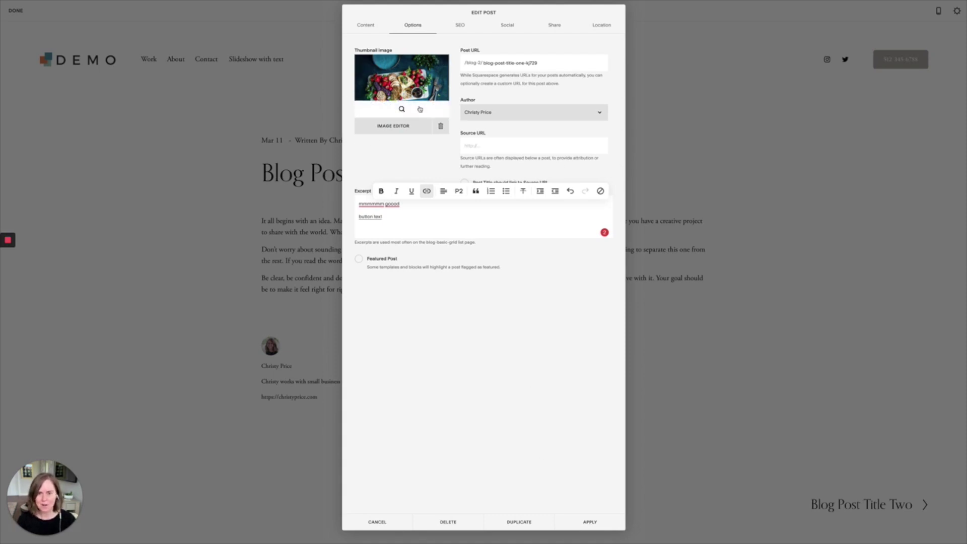
# - Apply and save the edits to the Yummy Food post
pyautogui.click(599, 530)
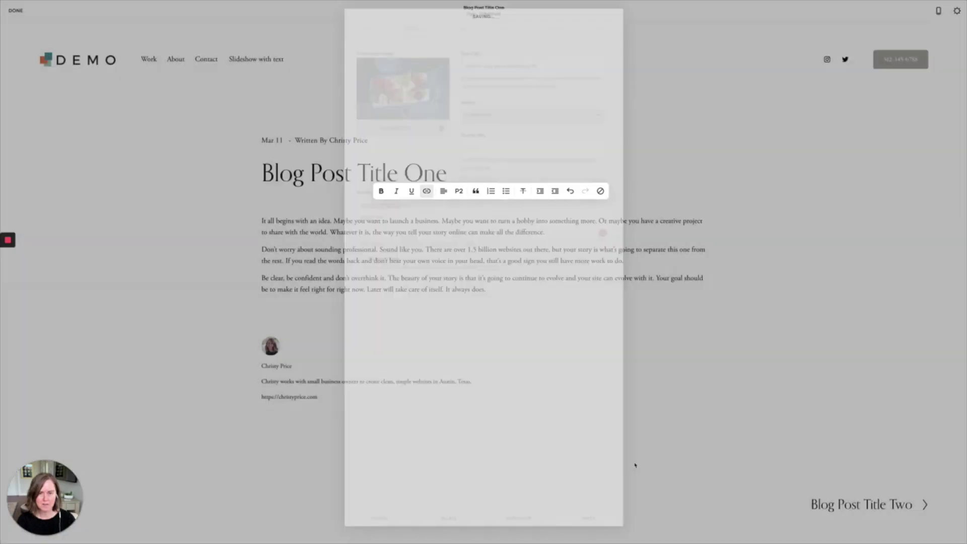
pyautogui.click(19, 10)
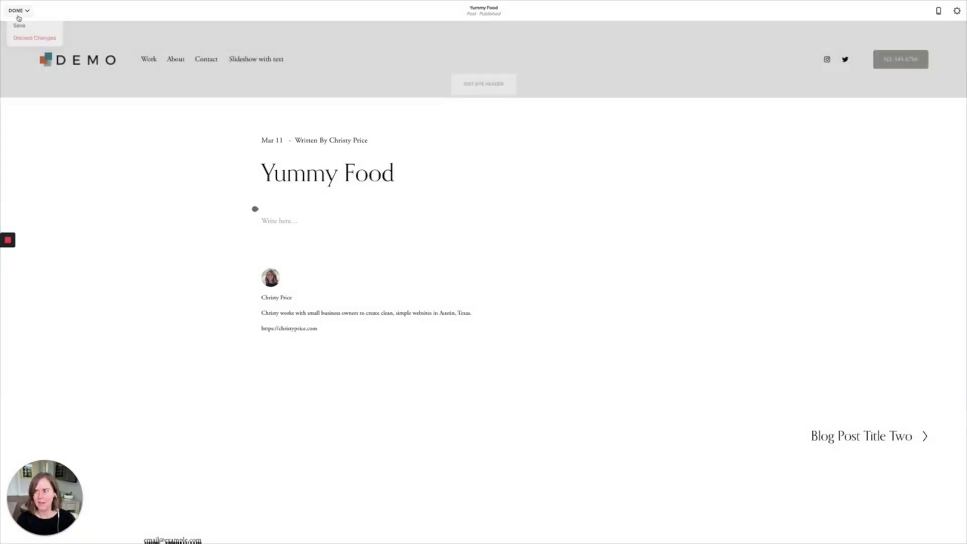
pyautogui.click(18, 25)
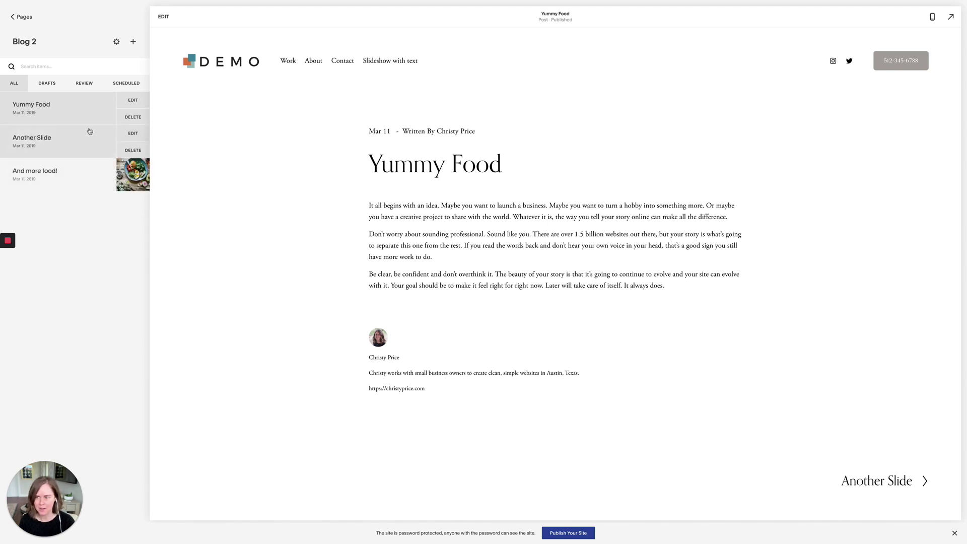
# - Open the Another Slide post from Blog 2 in the editor with its settings
pyautogui.click(111, 144)
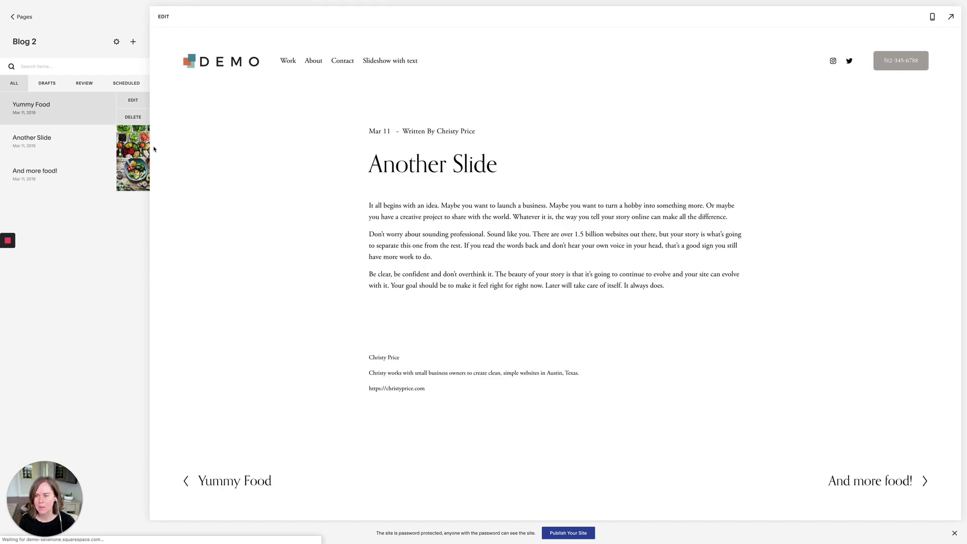
pyautogui.click(154, 148)
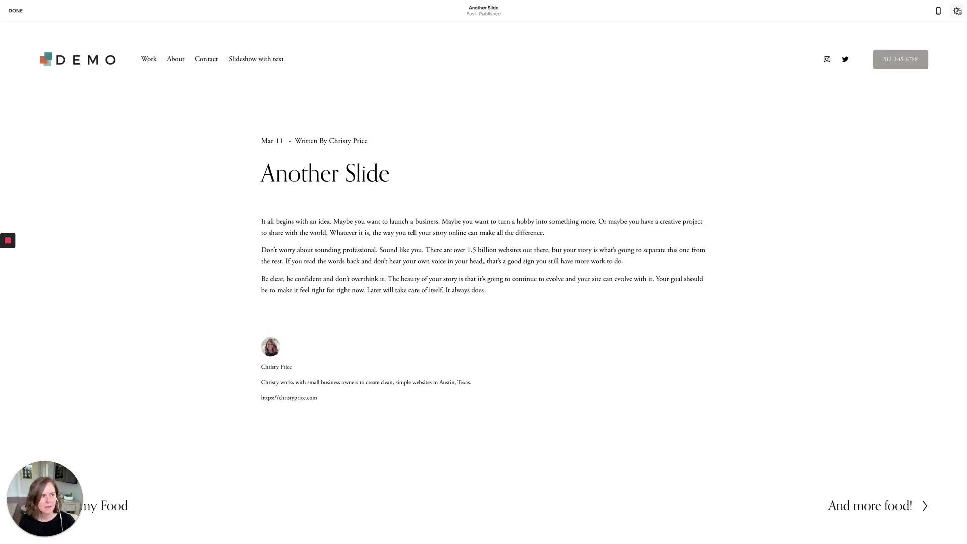
pyautogui.click(958, 11)
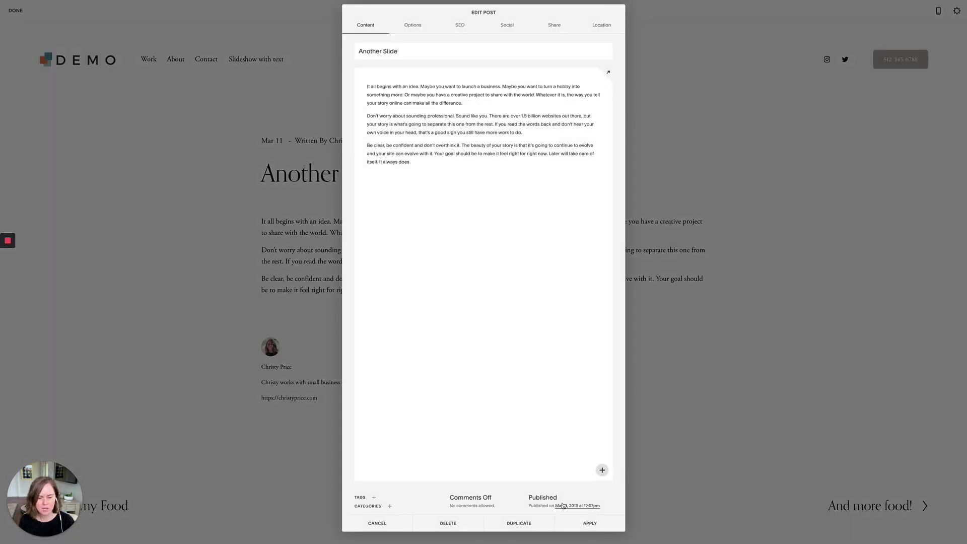
# - Set the Another Slide post's published date to March 13 and save it
pyautogui.click(563, 505)
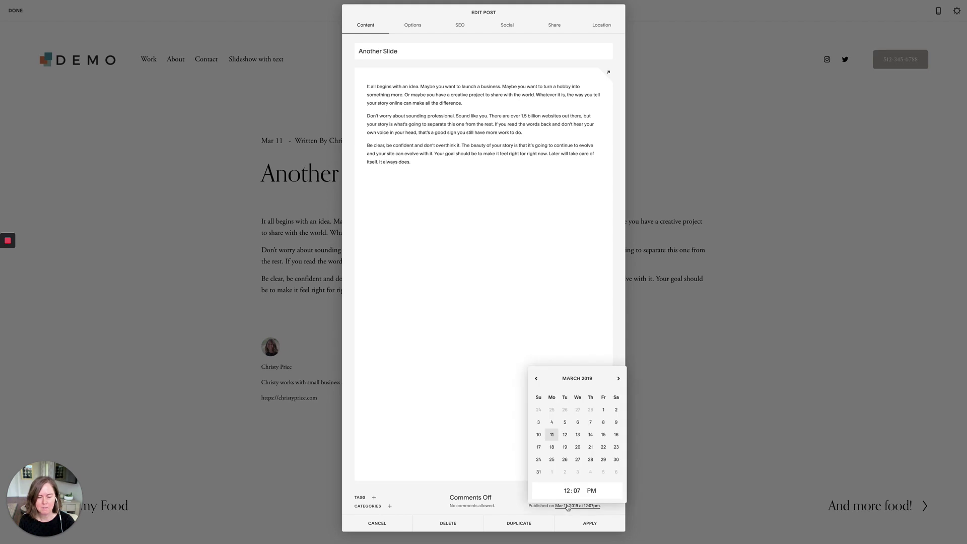
pyautogui.click(577, 435)
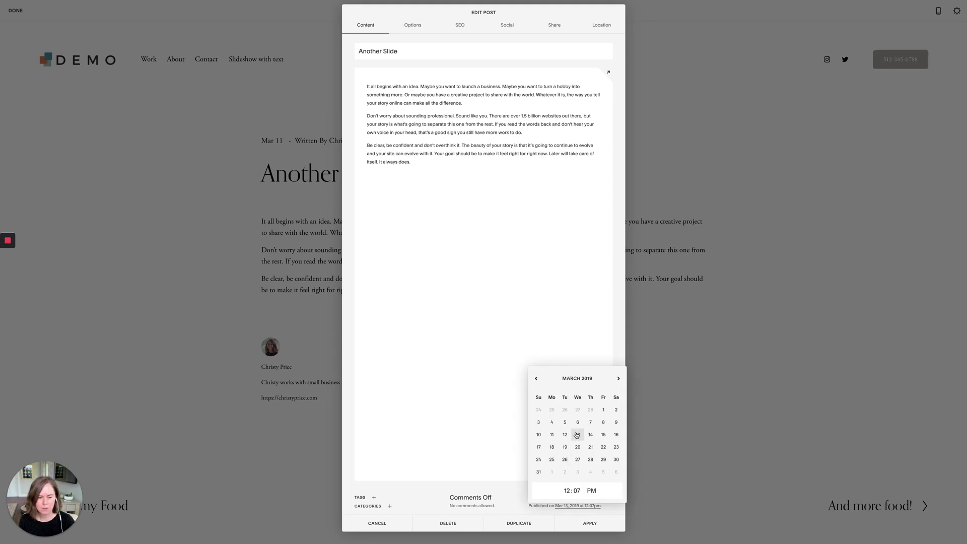
pyautogui.click(592, 525)
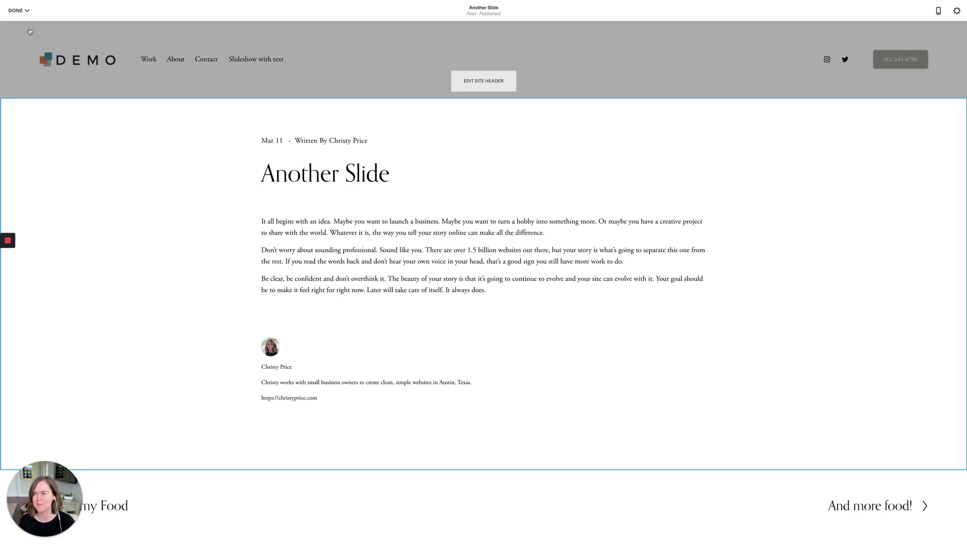
pyautogui.click(19, 11)
pyautogui.click(16, 25)
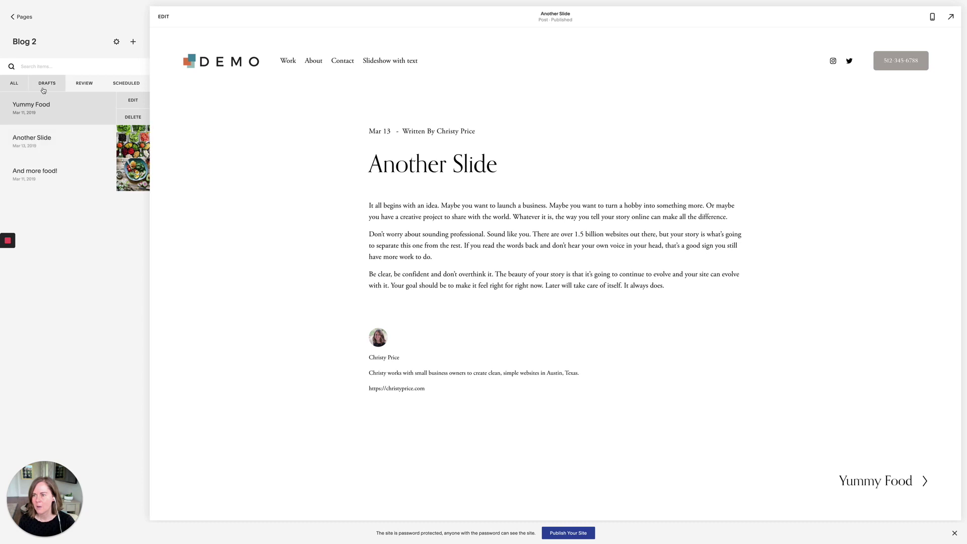
# - Go back from Blog 2 to all pages and open the Slideshow with text page
pyautogui.moveTo(38, 3)
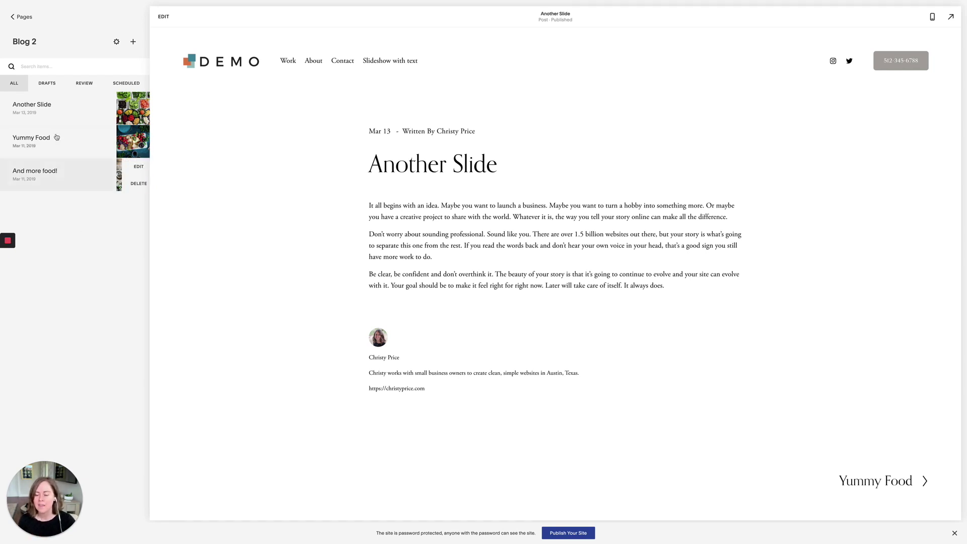
pyautogui.click(32, 18)
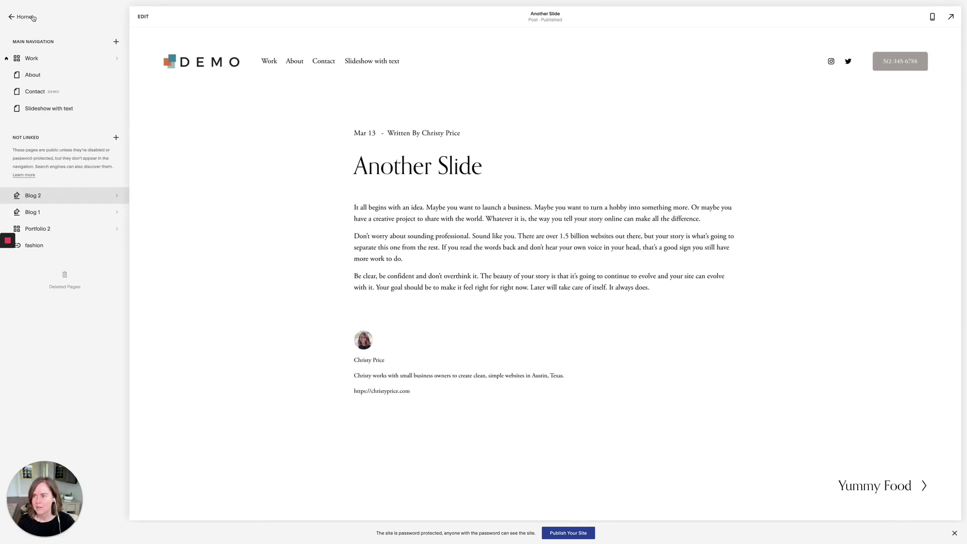
pyautogui.click(72, 115)
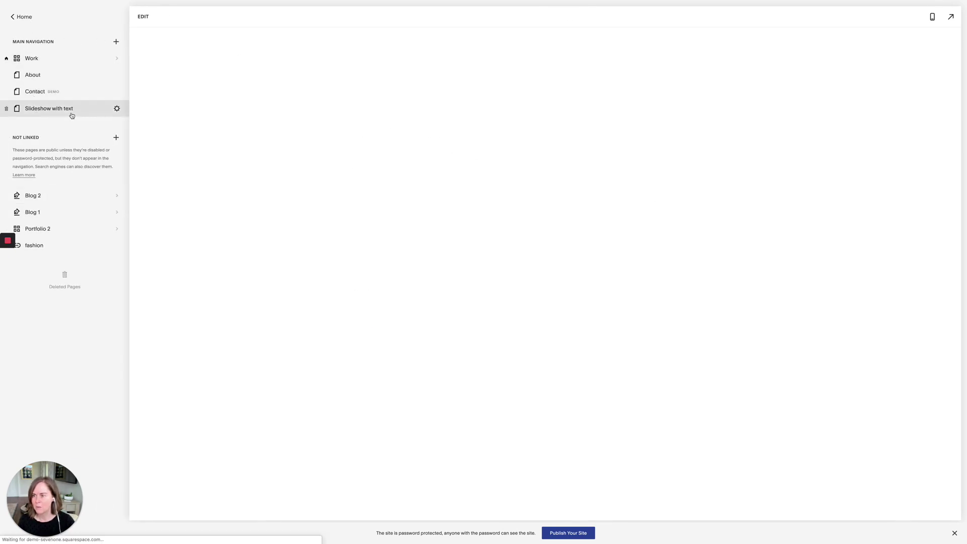
# - Add a blank section at the top of the Slideshow with text page
pyautogui.click(142, 17)
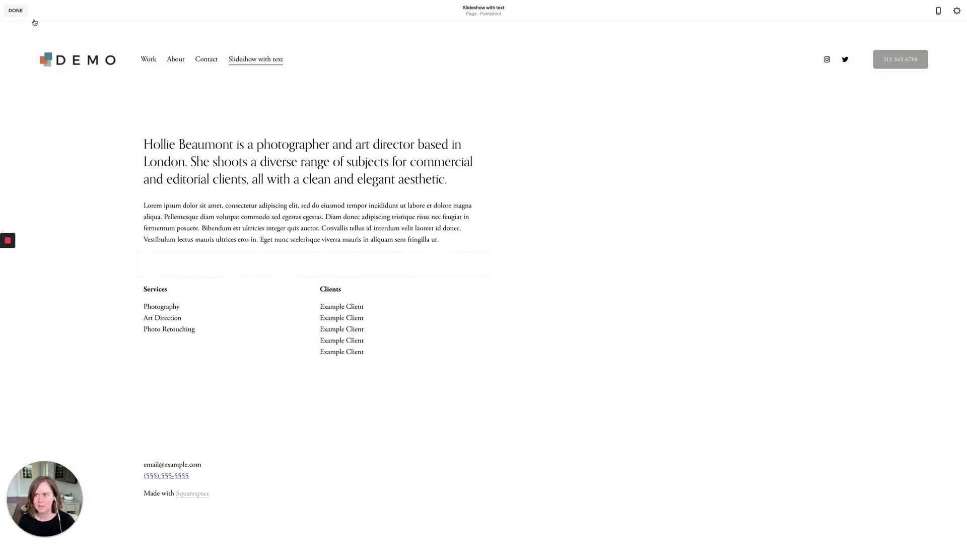
pyautogui.click(483, 101)
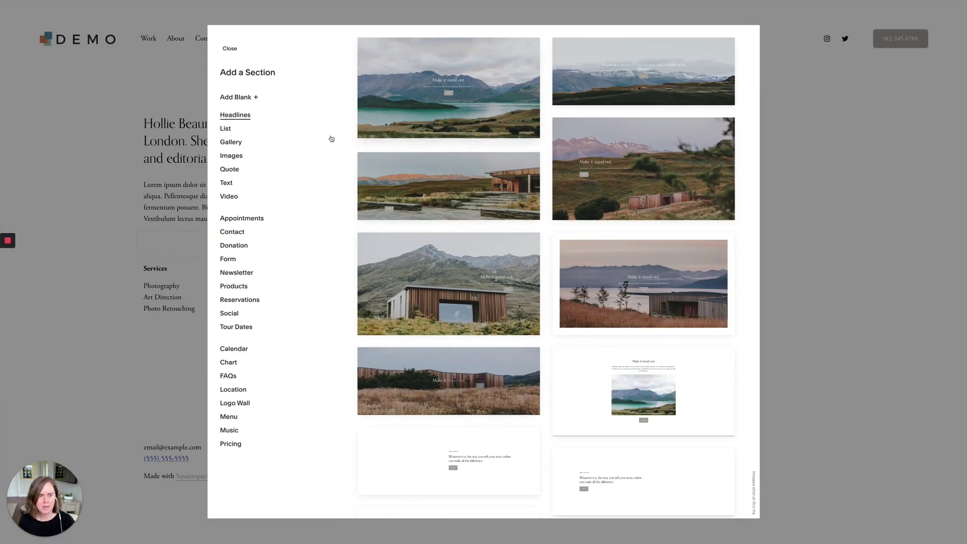
pyautogui.click(235, 97)
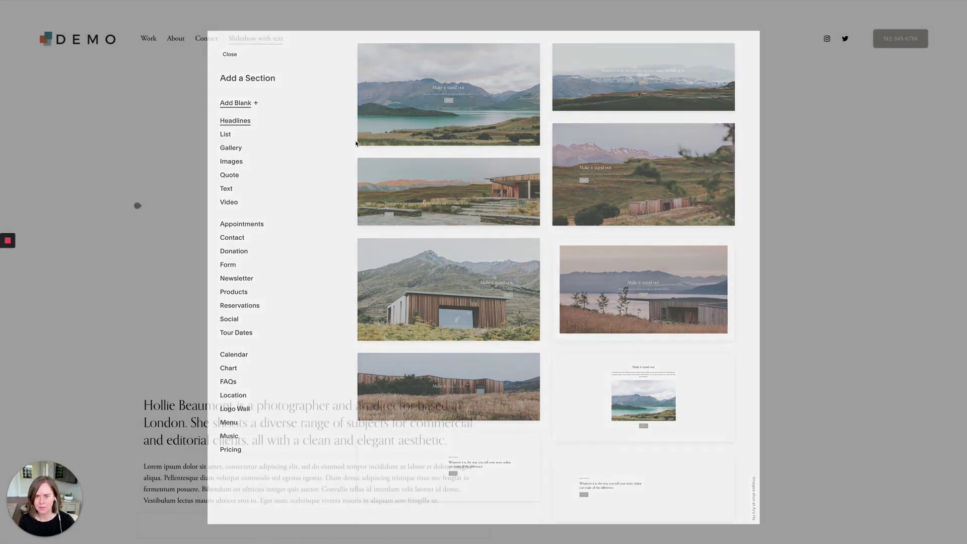
# - Insert a Summary List block in the new section sourced from Blog 2
pyautogui.moveTo(194, 221)
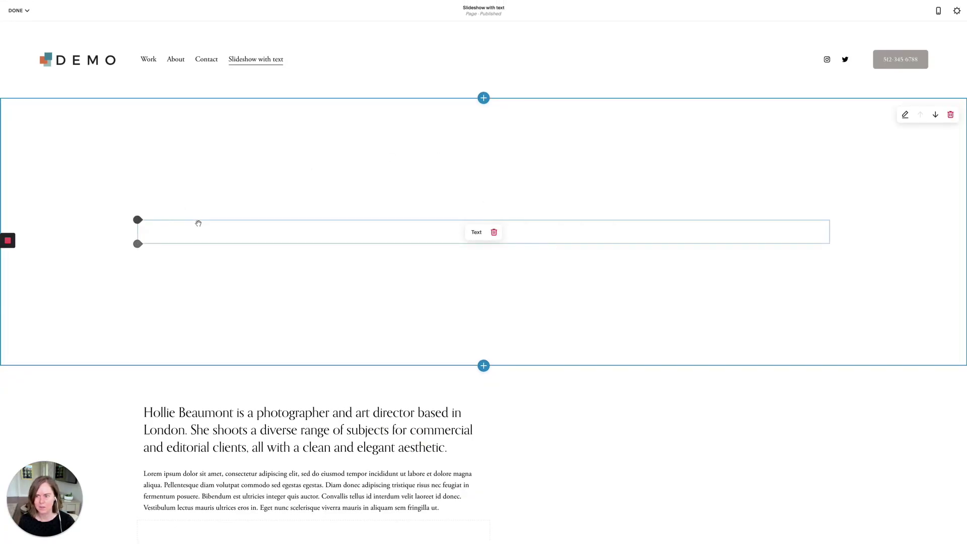
pyautogui.click(140, 225)
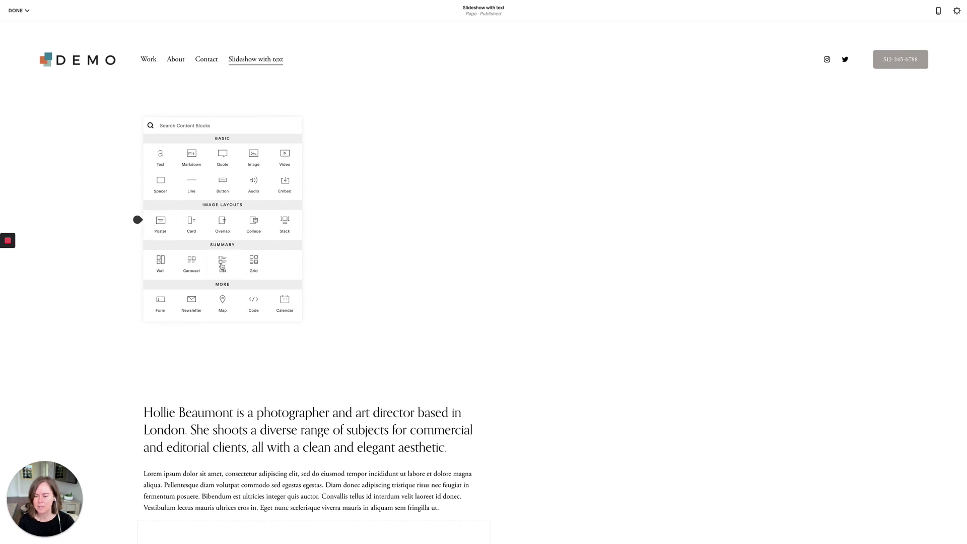
pyautogui.click(222, 264)
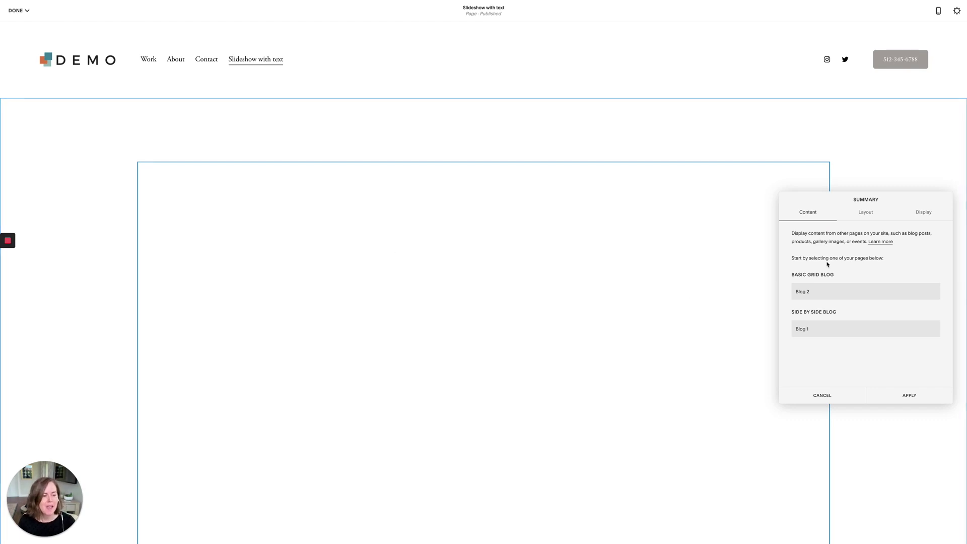
pyautogui.click(816, 294)
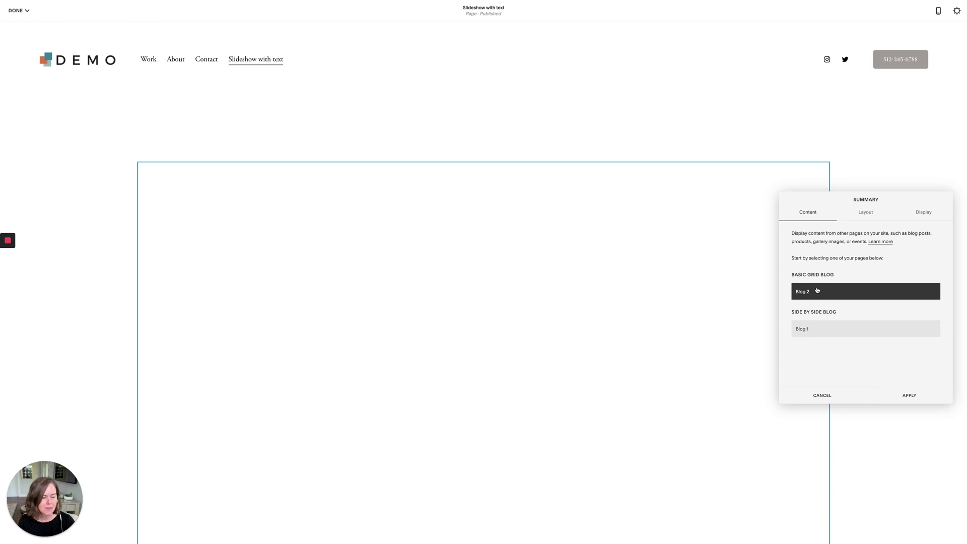
pyautogui.click(909, 396)
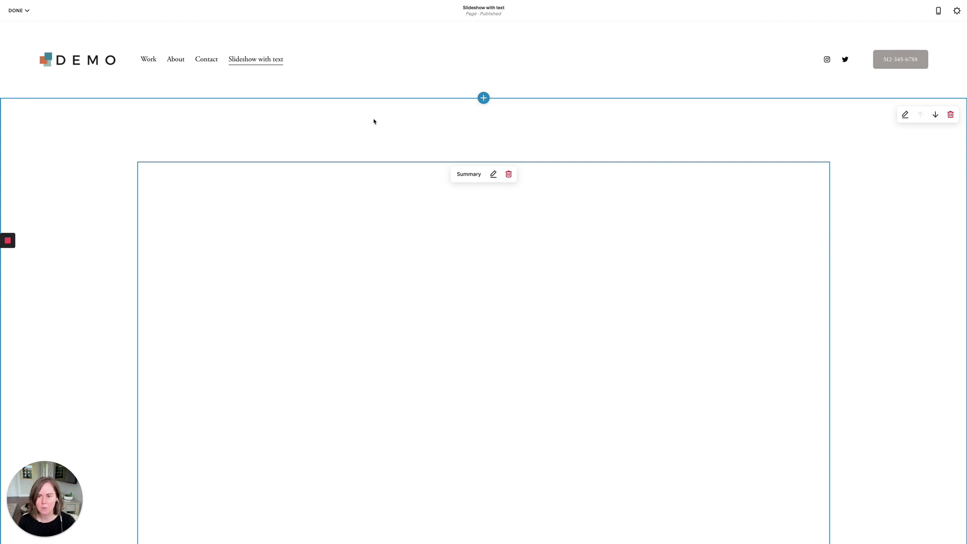
# - Delete the leftover empty text block from the new section
pyautogui.scroll(-7, 328, 181)
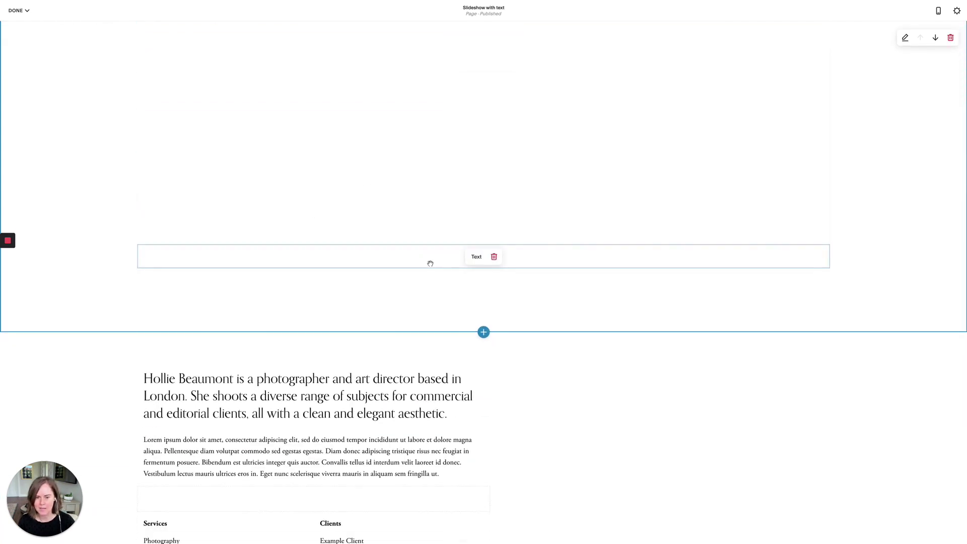
pyautogui.click(492, 258)
pyautogui.click(525, 259)
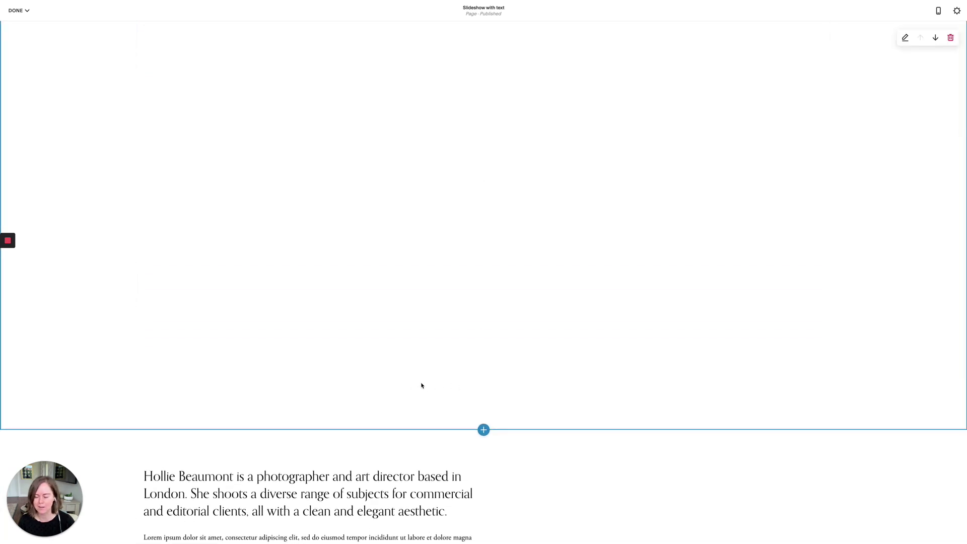
# - Set the Summary block's Primary Metadata to None and save the page
pyautogui.scroll(5, 441, 377)
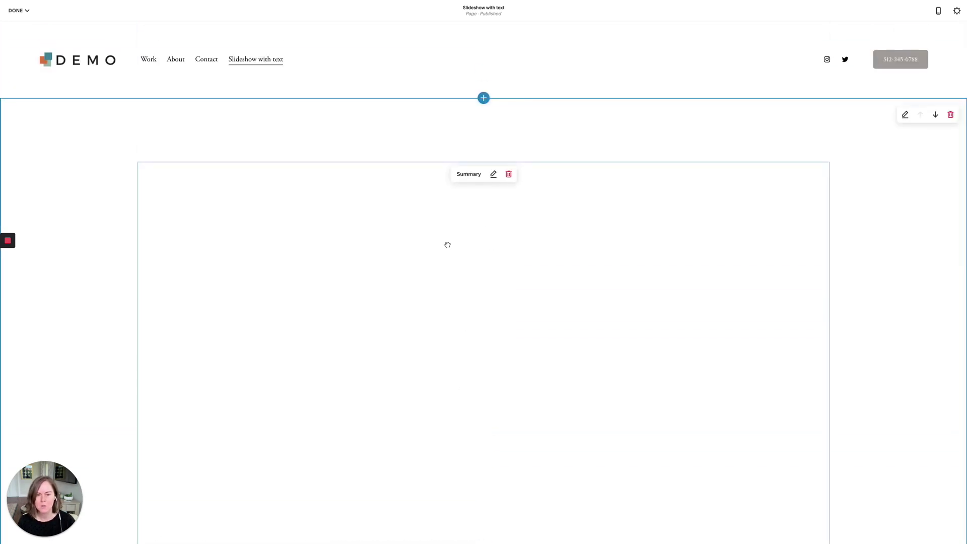
pyautogui.click(493, 174)
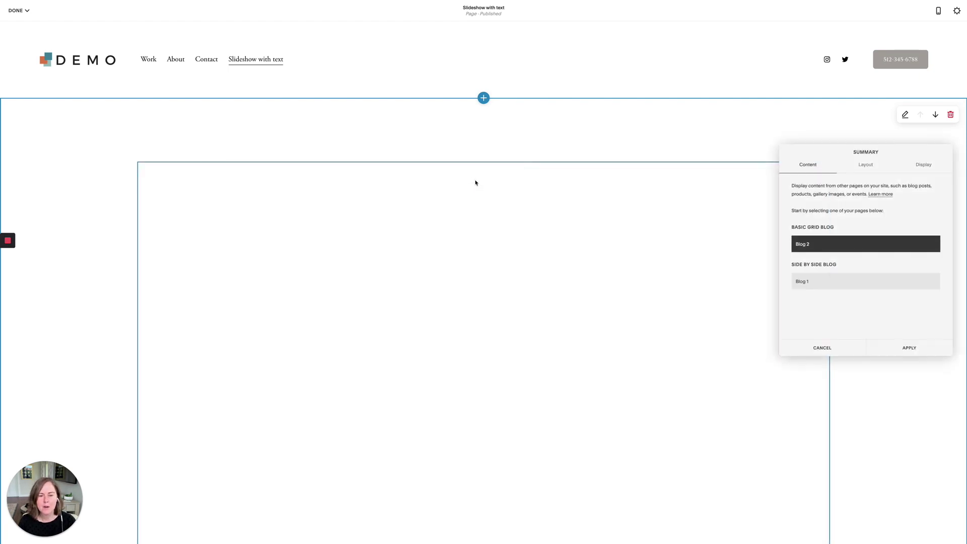
pyautogui.click(921, 167)
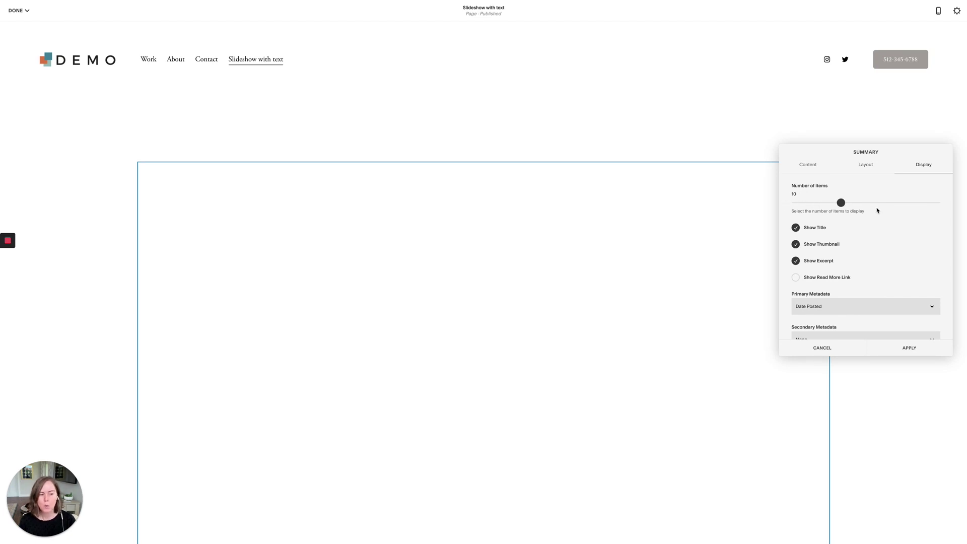
pyautogui.scroll(-3, 866, 223)
pyautogui.scroll(3, 835, 201)
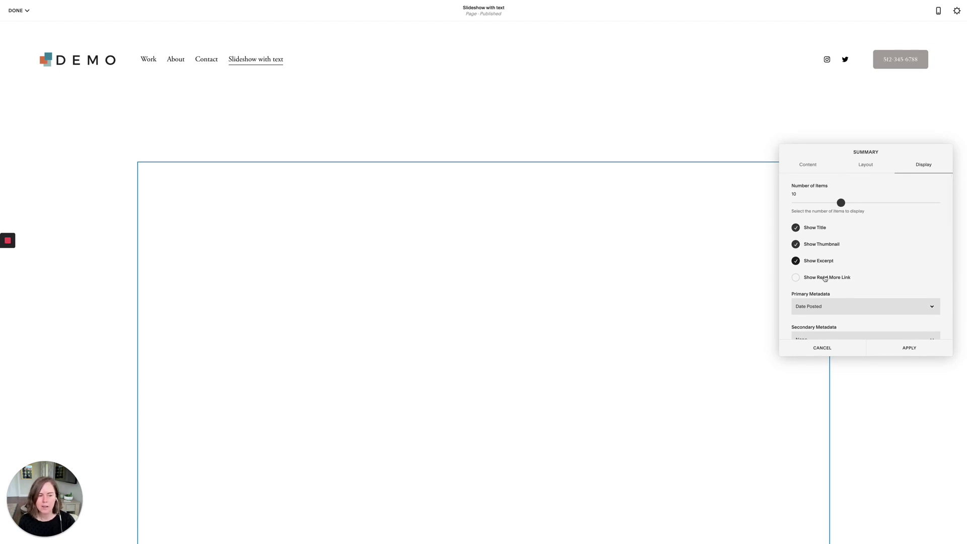
pyautogui.scroll(-2, 809, 282)
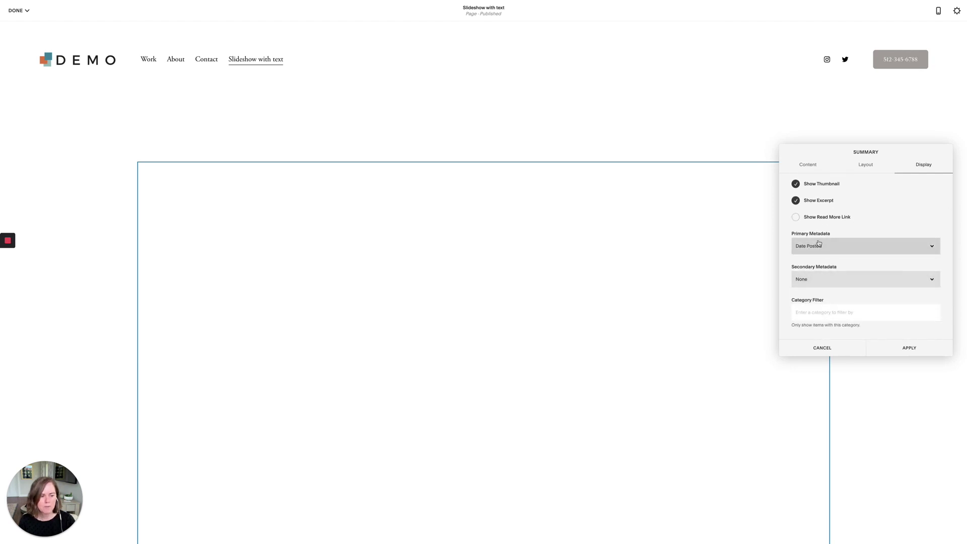
pyautogui.click(825, 246)
pyautogui.click(812, 241)
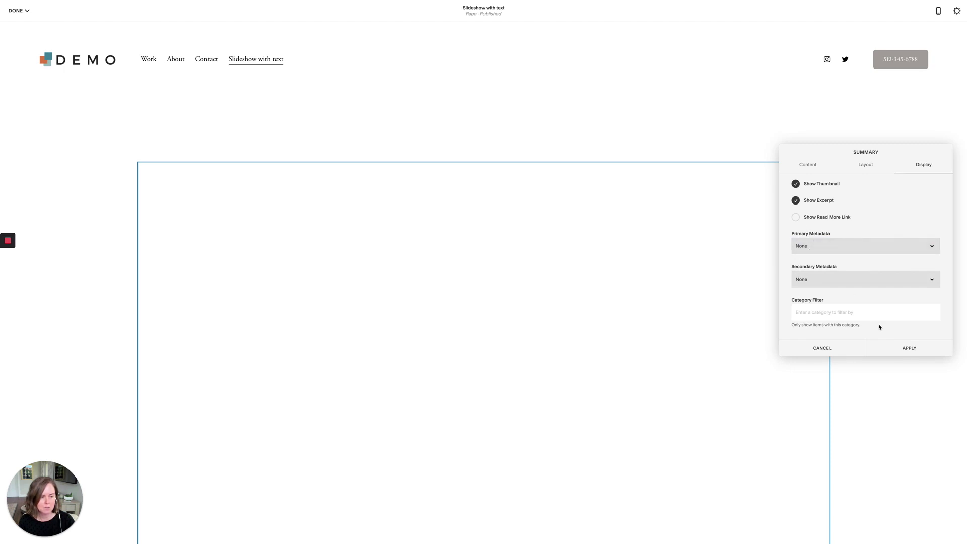
pyautogui.click(905, 346)
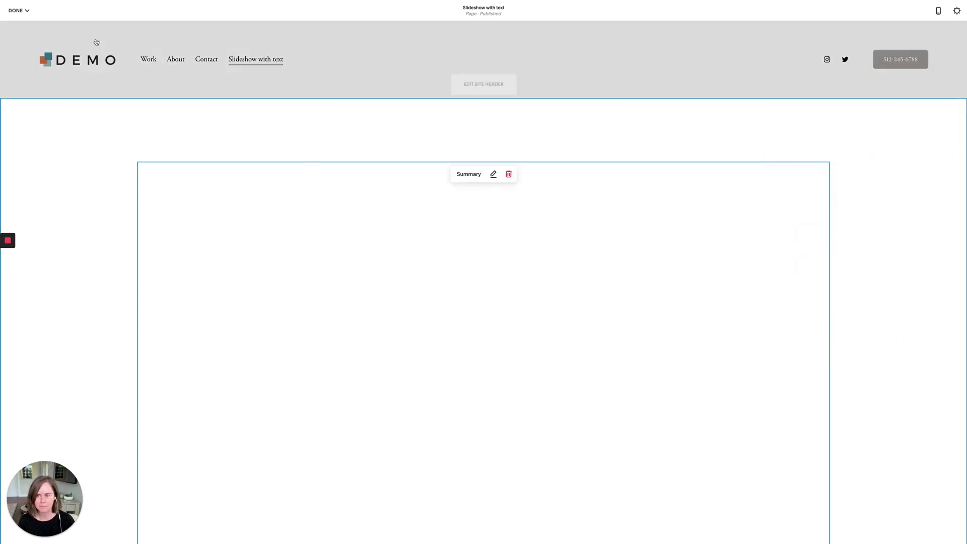
pyautogui.click(18, 11)
pyautogui.click(21, 27)
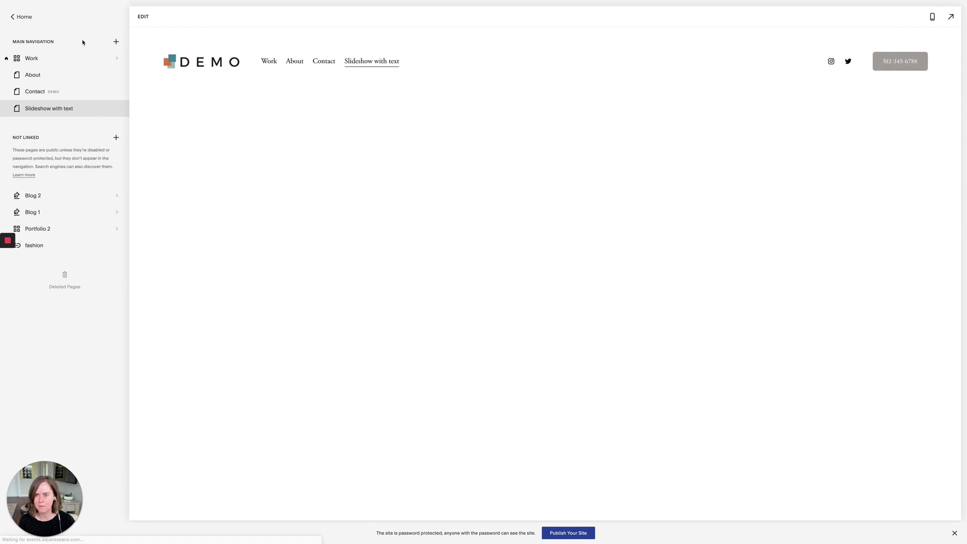